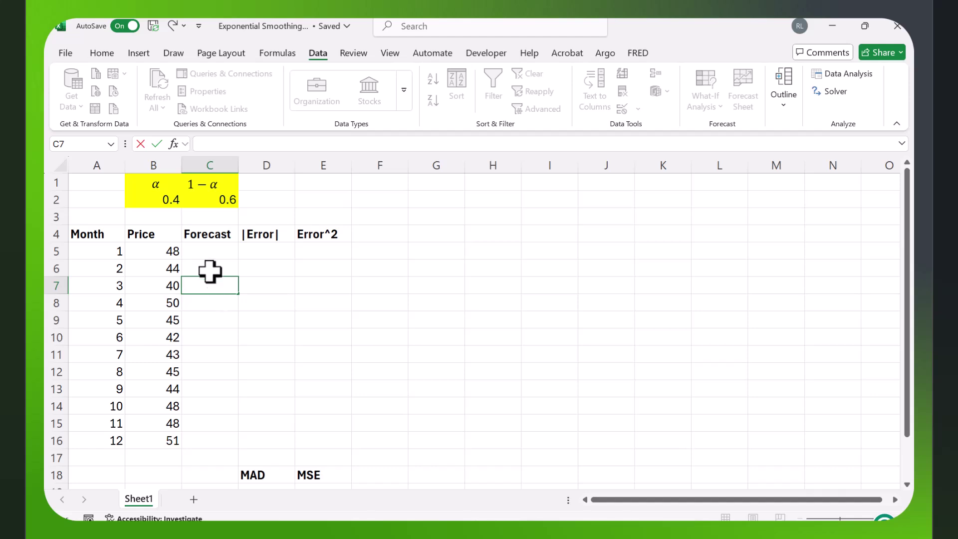
Set the month 2 forecast in cell C6 equal to the month 1 price with the formula =B5
{"action": "left_click", "coordinate": [211, 268]}
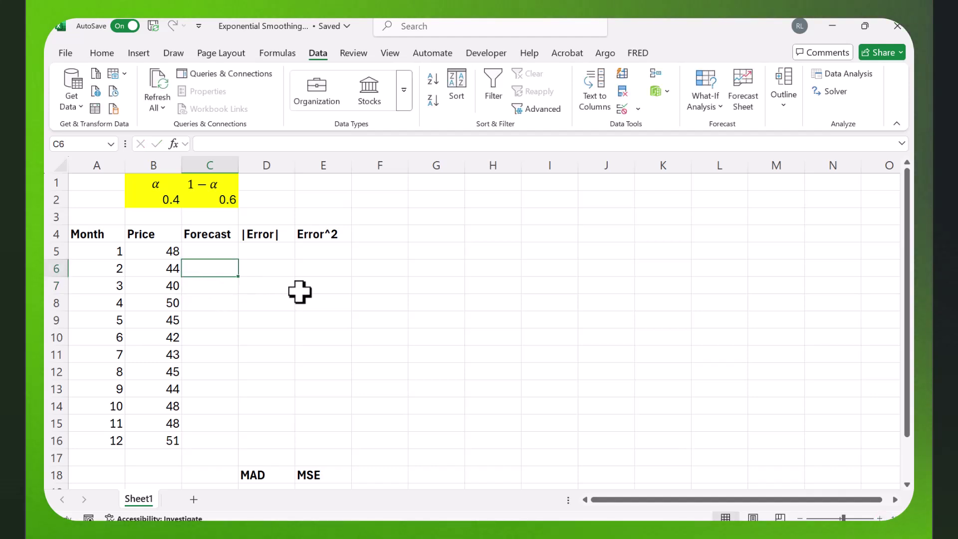
{"action": "type", "text": "="}
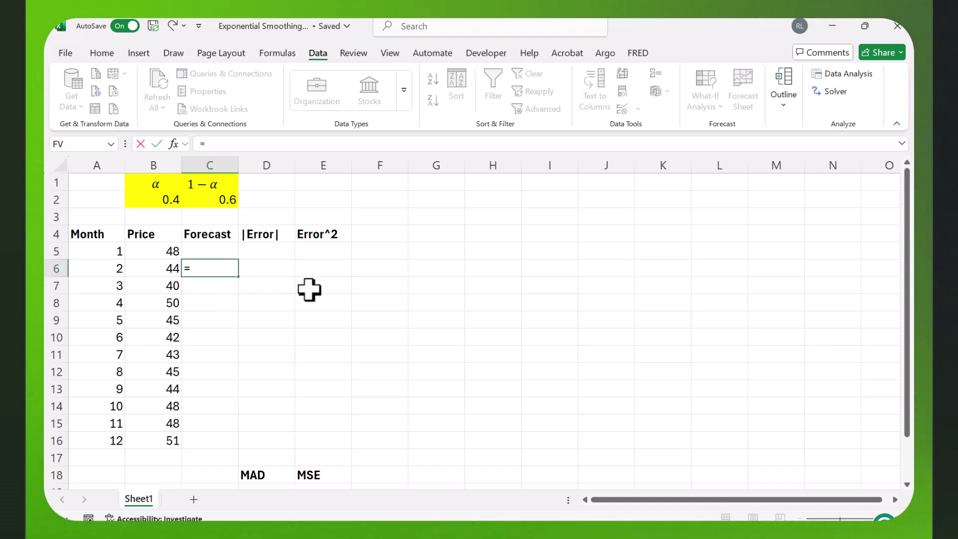
{"action": "left_click", "coordinate": [159, 249]}
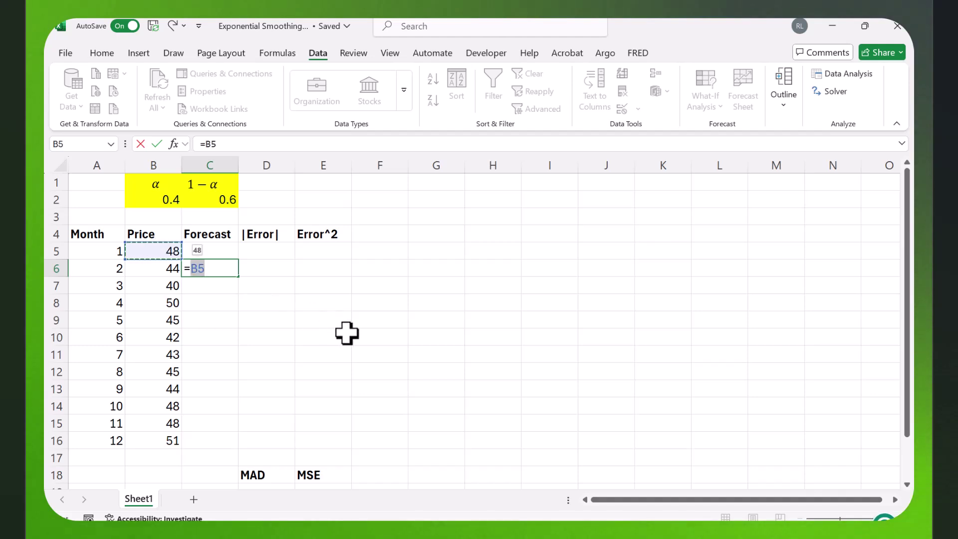
{"action": "key", "text": "Return"}
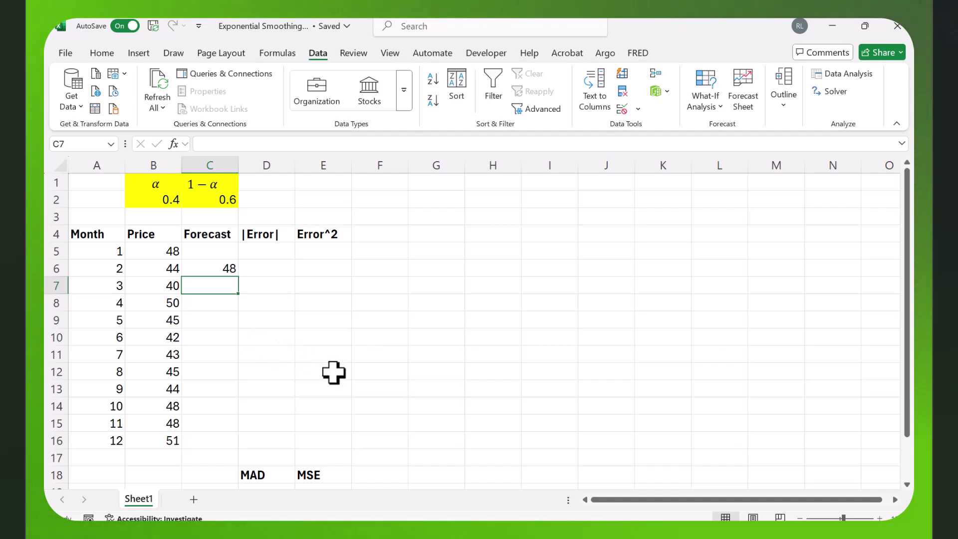
Enter the smoothing formula =$B$2*B7+$C$2*C6 in cell C7 and fill it down through C16
{"action": "type", "text": "="}
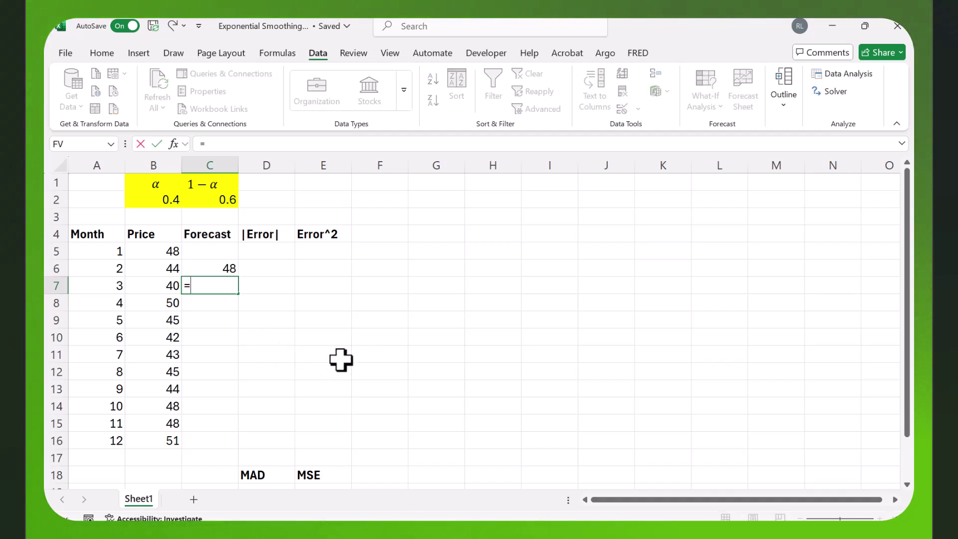
{"action": "left_click", "coordinate": [171, 199]}
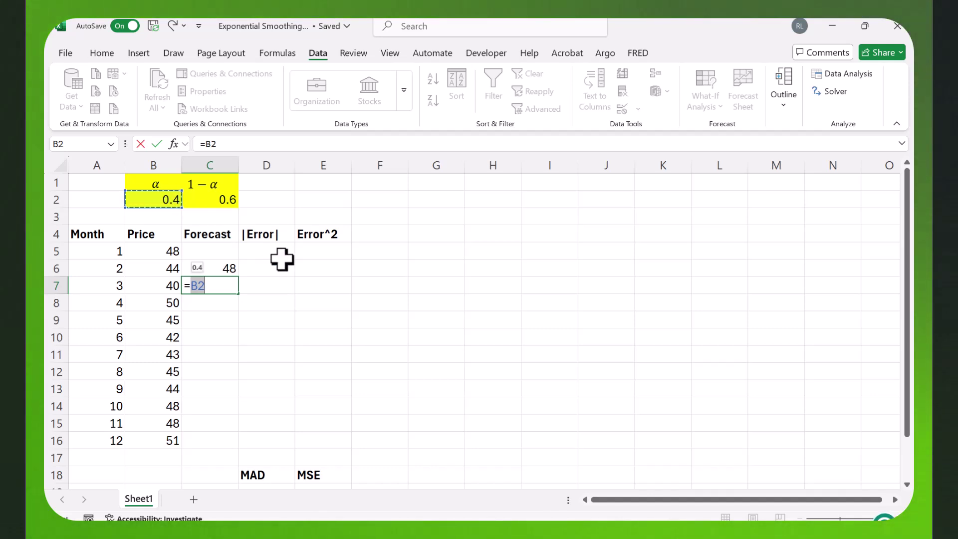
{"action": "key", "text": "F4"}
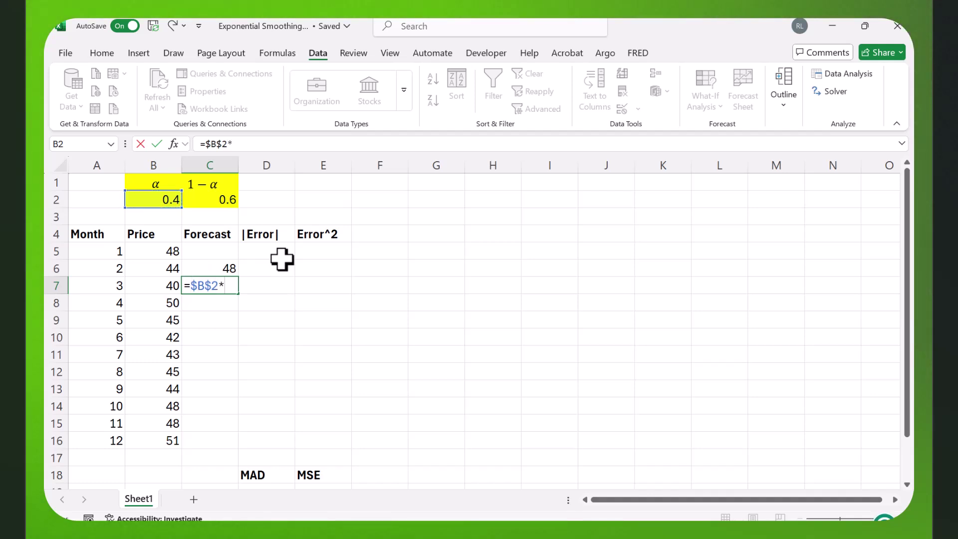
{"action": "left_click", "coordinate": [169, 285]}
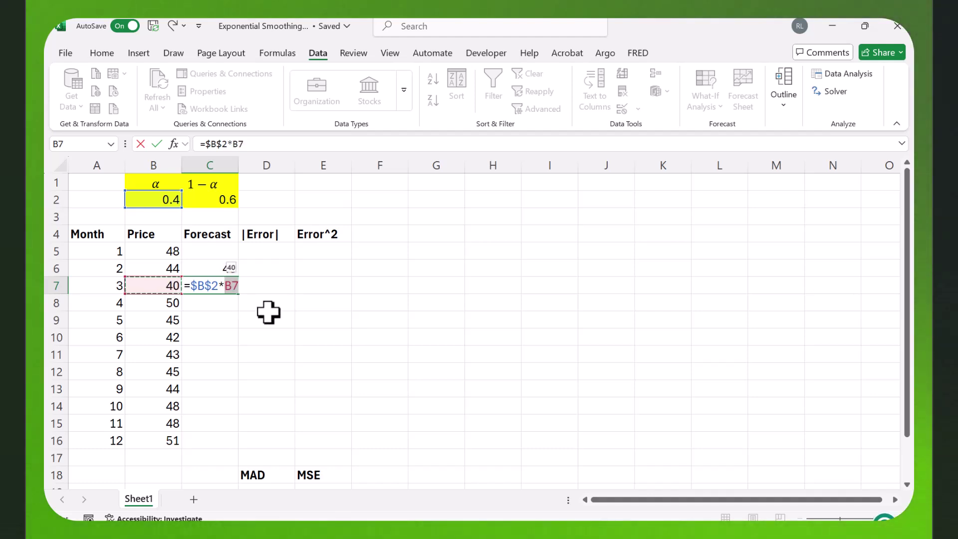
{"action": "type", "text": "+"}
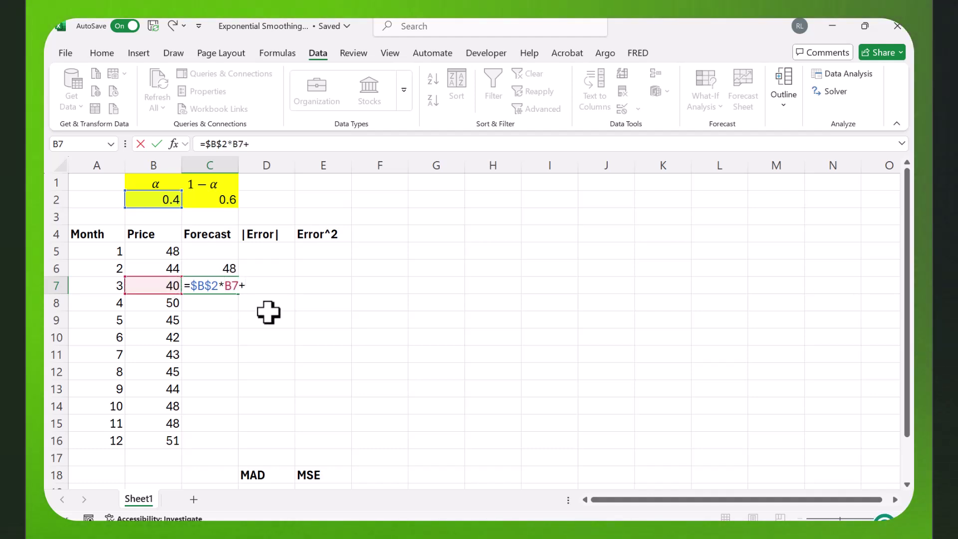
{"action": "left_click", "coordinate": [222, 202]}
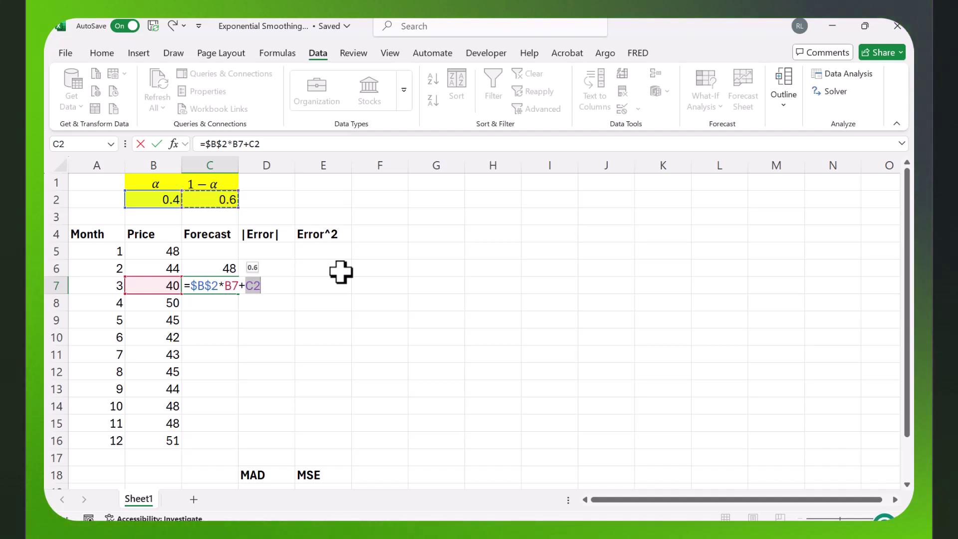
{"action": "key", "text": "F4"}
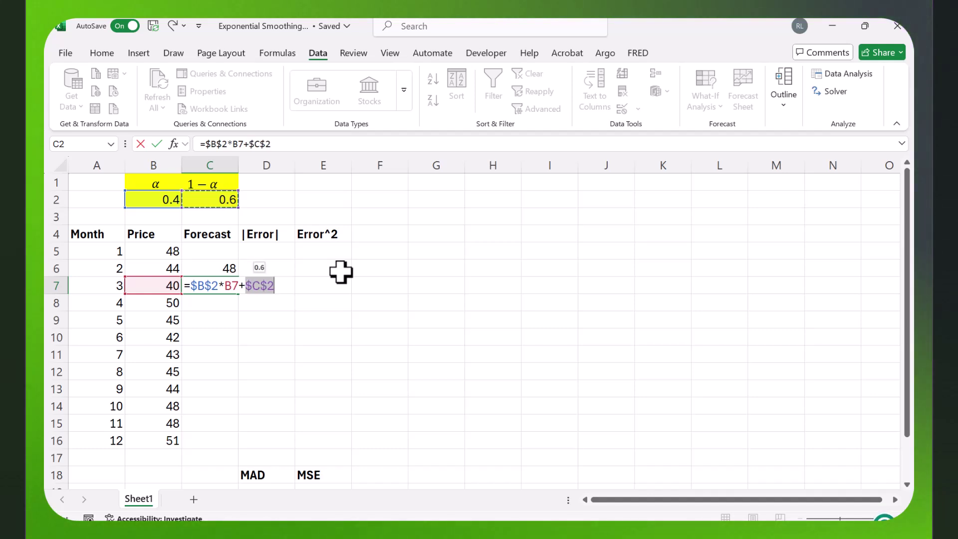
{"action": "type", "text": "*"}
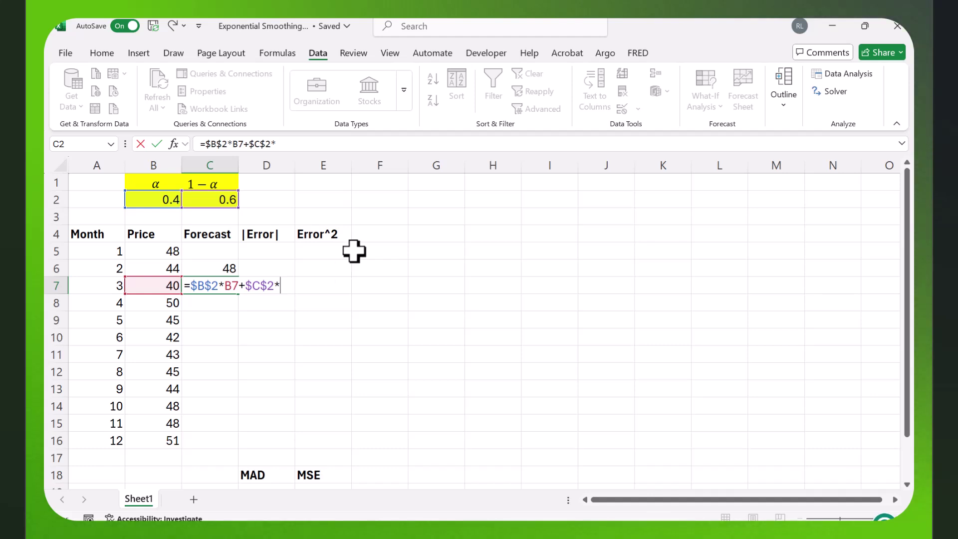
{"action": "left_click", "coordinate": [212, 269]}
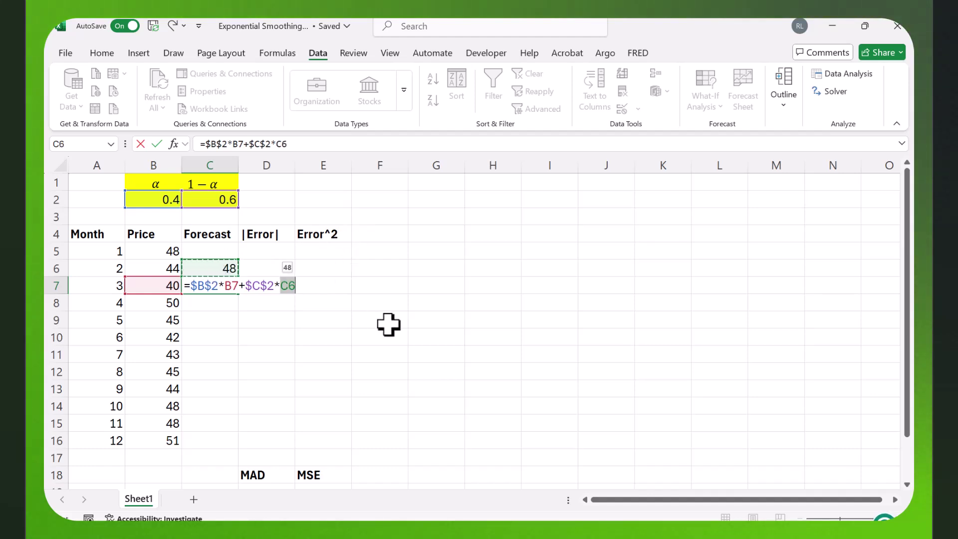
{"action": "key", "text": "Return"}
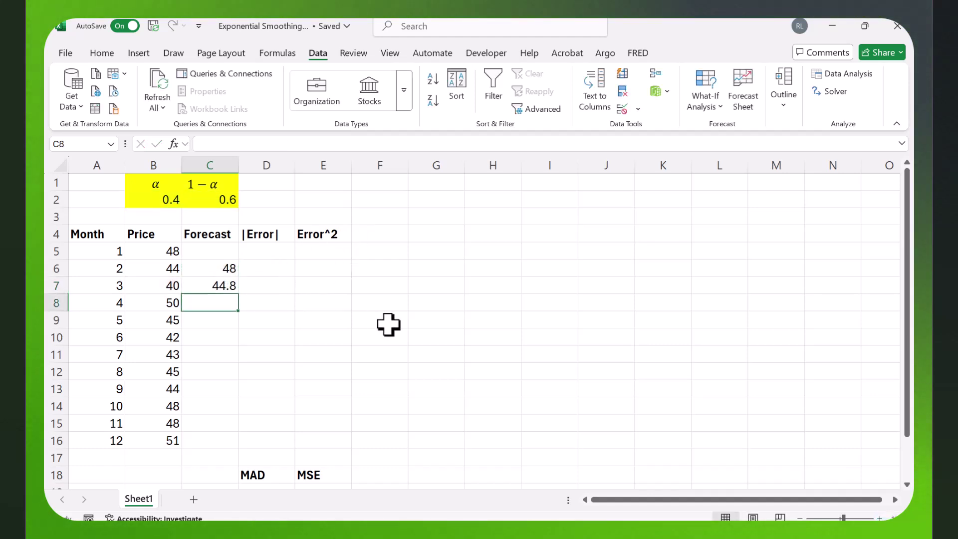
{"action": "left_click", "coordinate": [214, 286]}
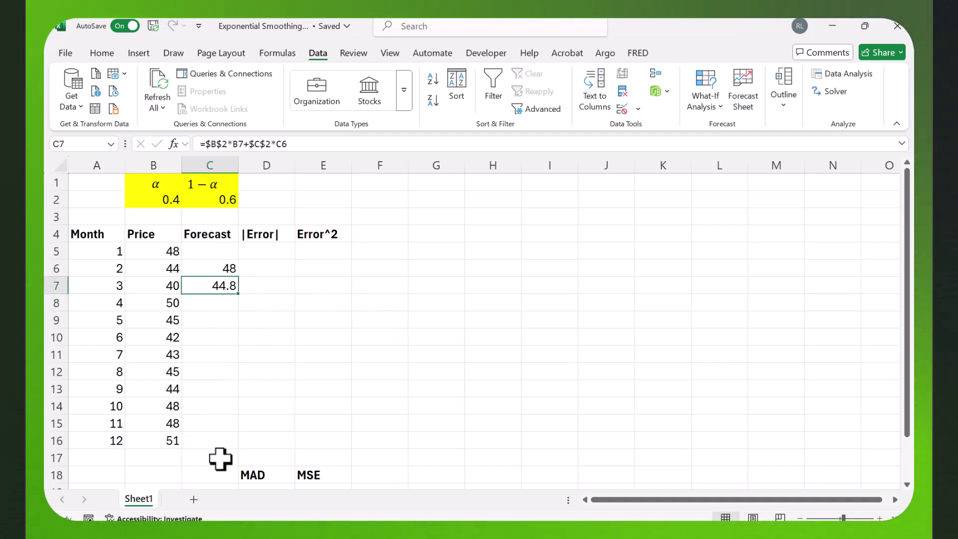
{"action": "double_click", "coordinate": [237, 295]}
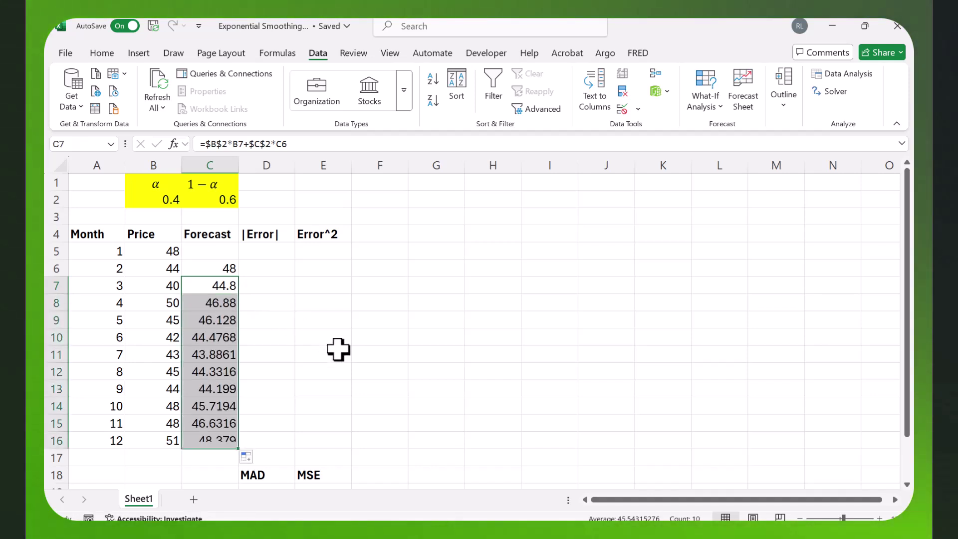
Format the forecast values in C6:C16 to show two decimal places
{"action": "left_click_drag", "start_coordinate": [214, 269], "coordinate": [219, 441]}
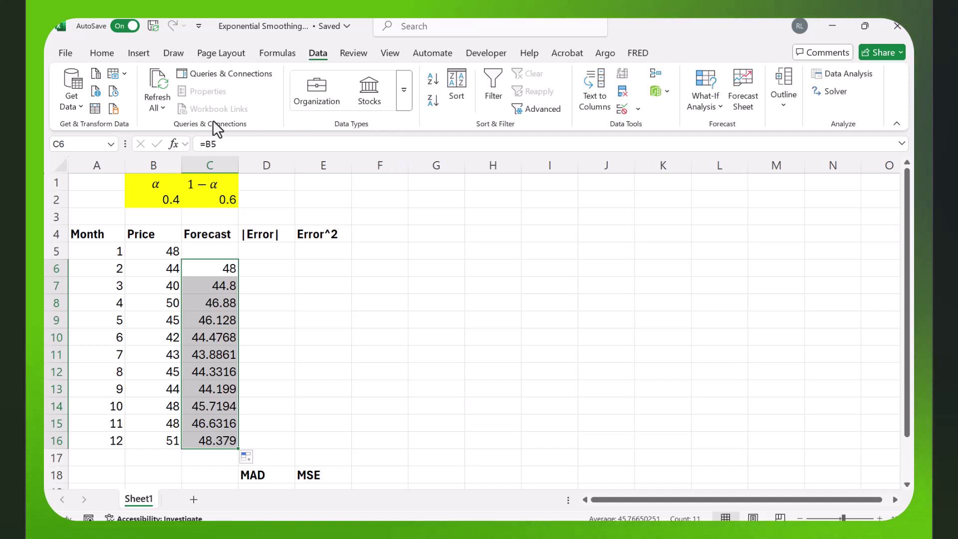
{"action": "left_click", "coordinate": [95, 53]}
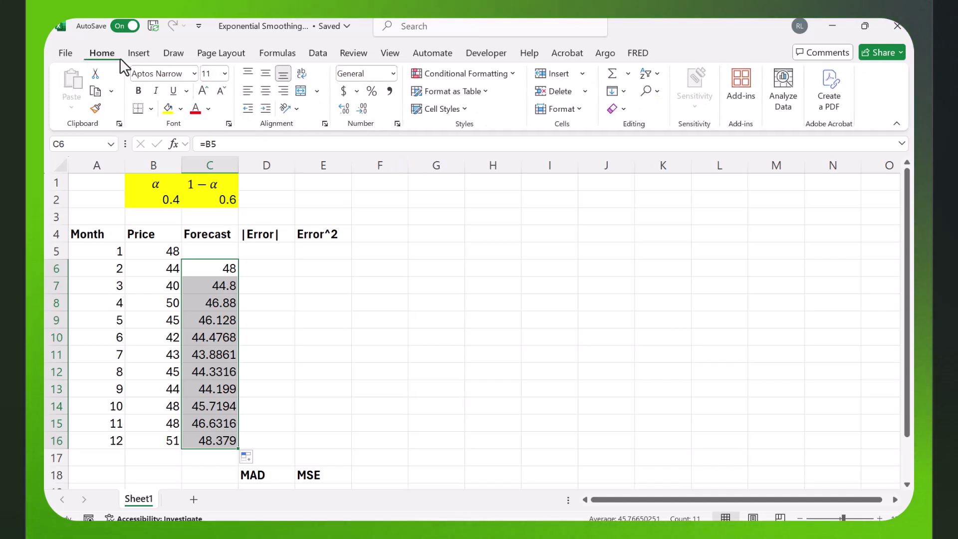
{"action": "left_click", "coordinate": [362, 110]}
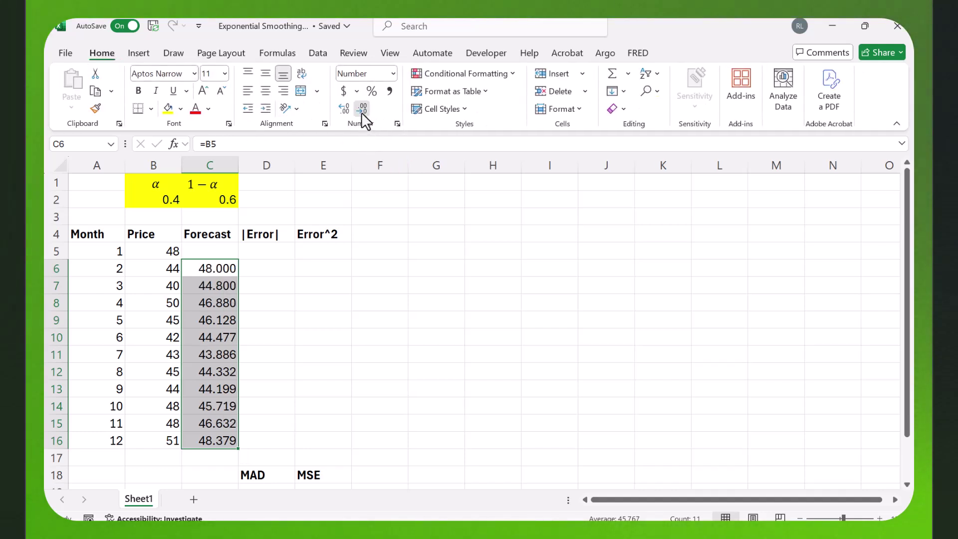
{"action": "left_click", "coordinate": [361, 113]}
{"action": "left_click", "coordinate": [428, 301]}
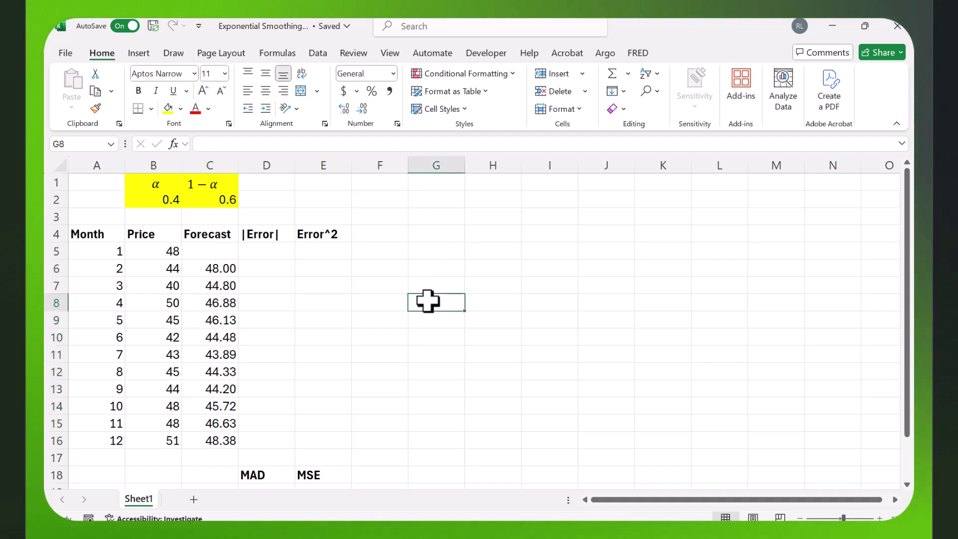
Calculate the forecast error in cell D6 with =C6-B6 and fill the formula down through D16
{"action": "left_click", "coordinate": [264, 269]}
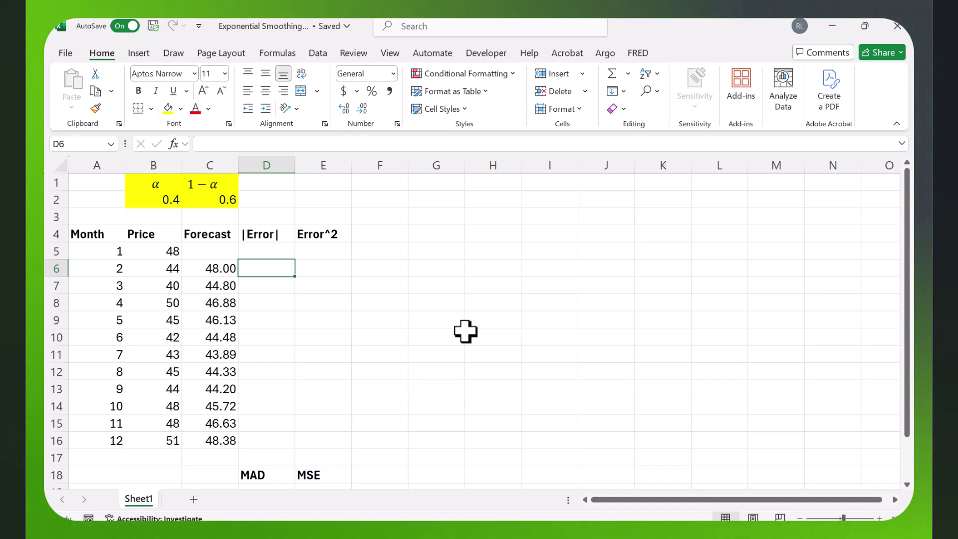
{"action": "type", "text": "="}
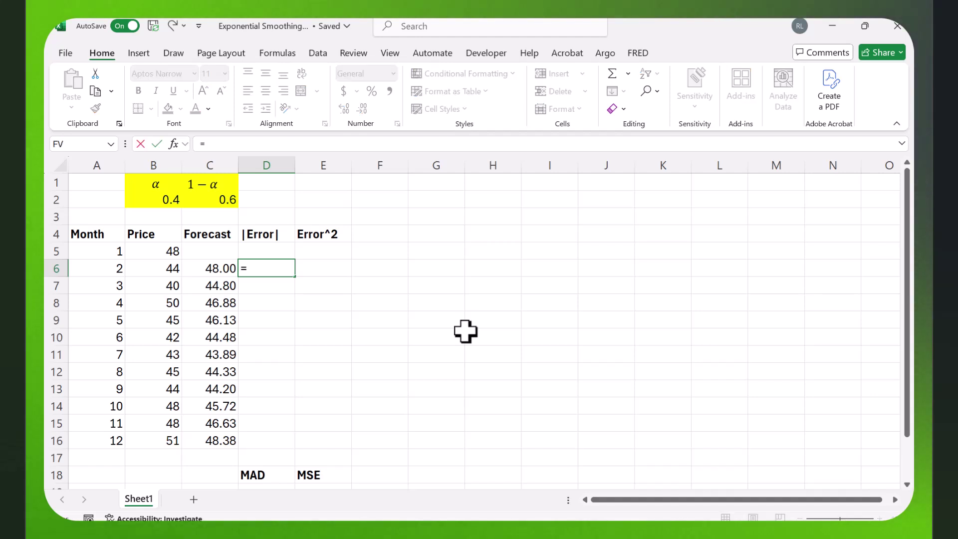
{"action": "left_click", "coordinate": [215, 268]}
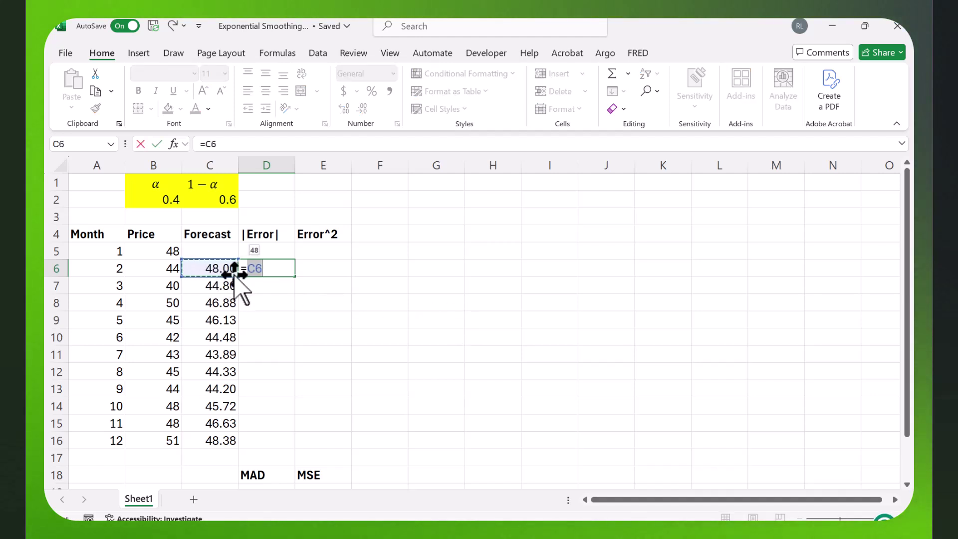
{"action": "type", "text": "-"}
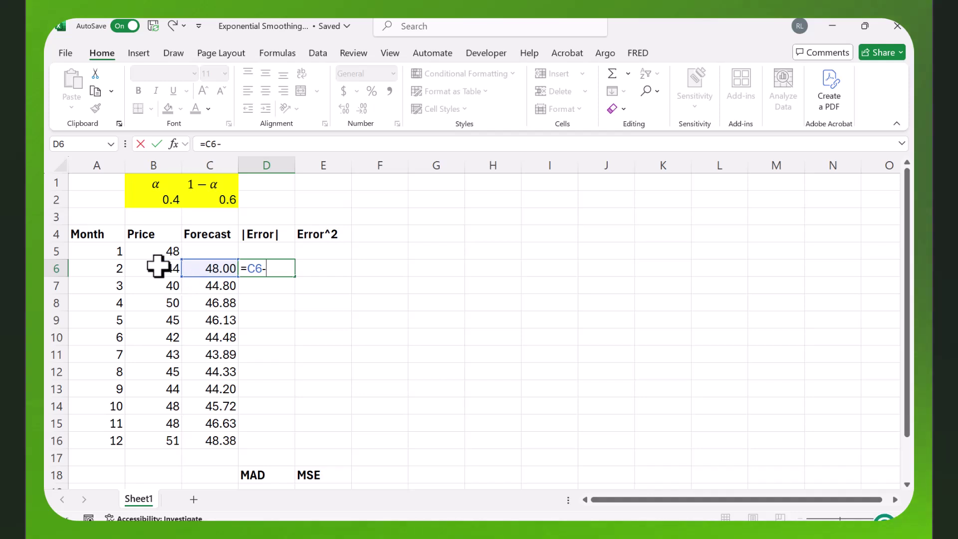
{"action": "left_click", "coordinate": [172, 269]}
{"action": "key", "text": "Return"}
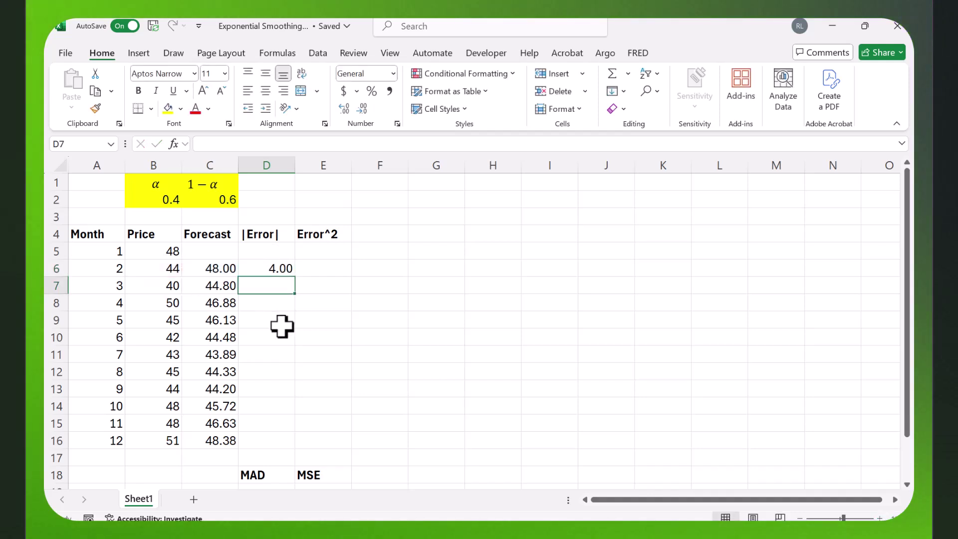
{"action": "left_click", "coordinate": [273, 268]}
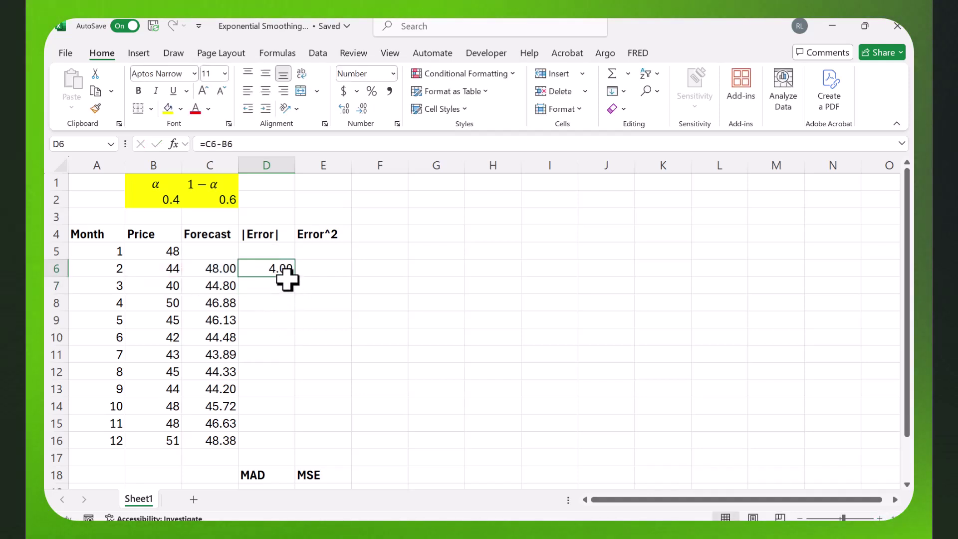
{"action": "double_click", "coordinate": [297, 277]}
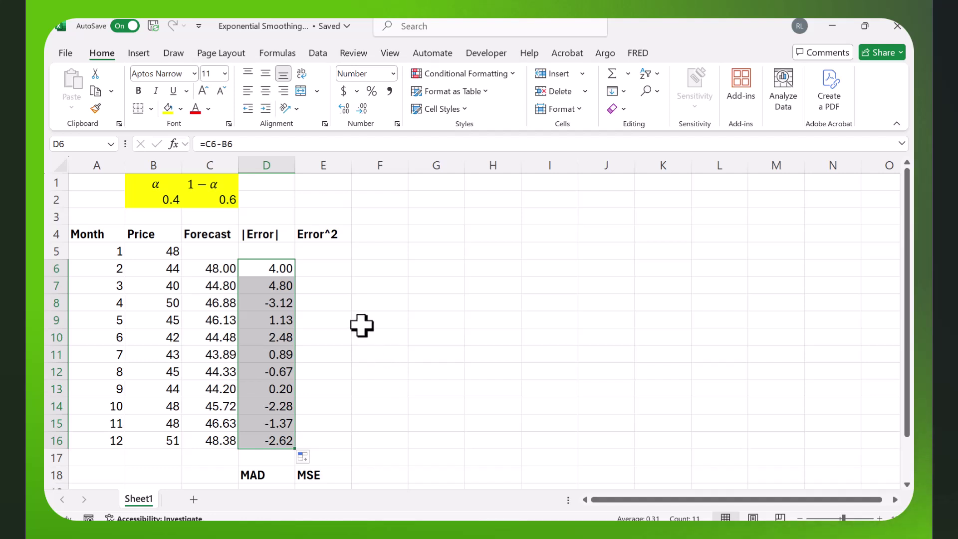
Calculate the squared error in cell E6 with =D6^2 and fill the formula down through E16
{"action": "left_click", "coordinate": [319, 268]}
{"action": "type", "text": "="}
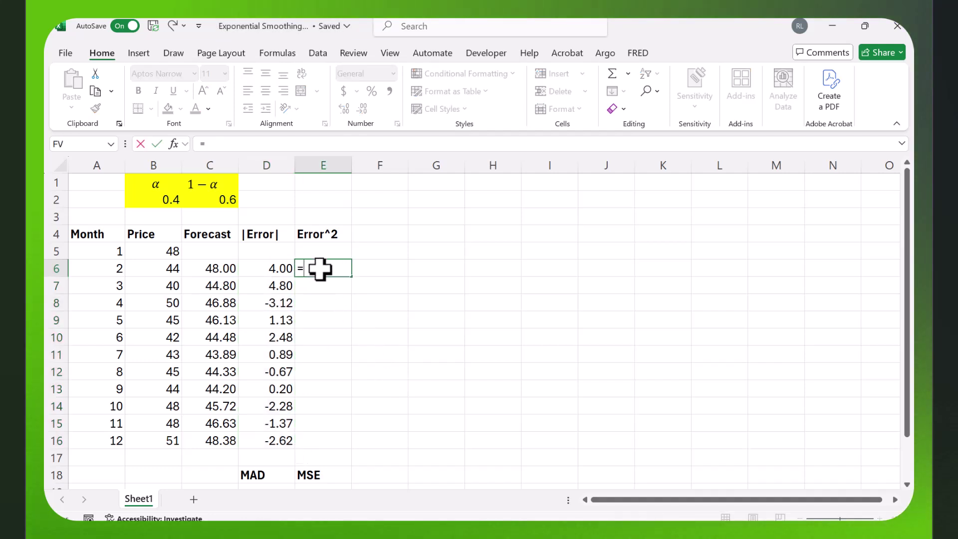
{"action": "left_click", "coordinate": [269, 265]}
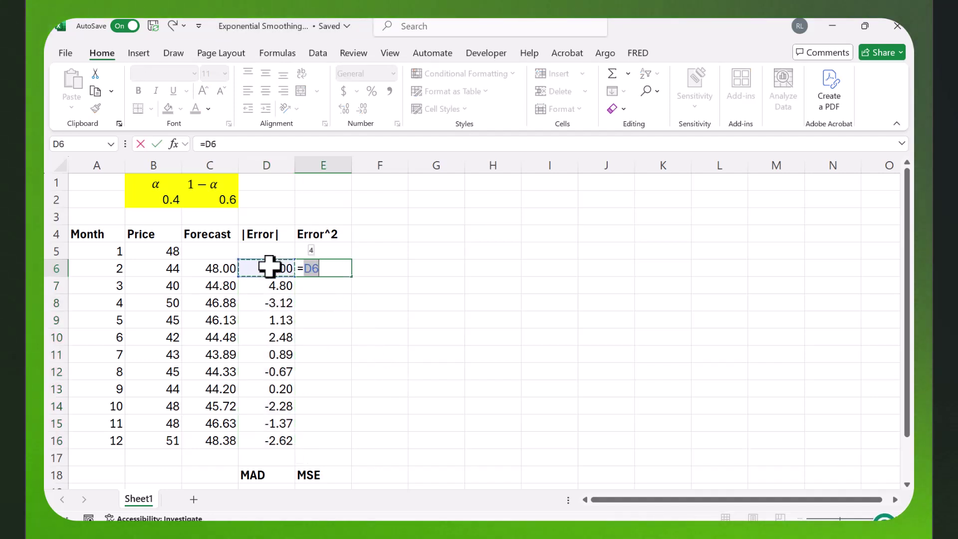
{"action": "type", "text": "^2"}
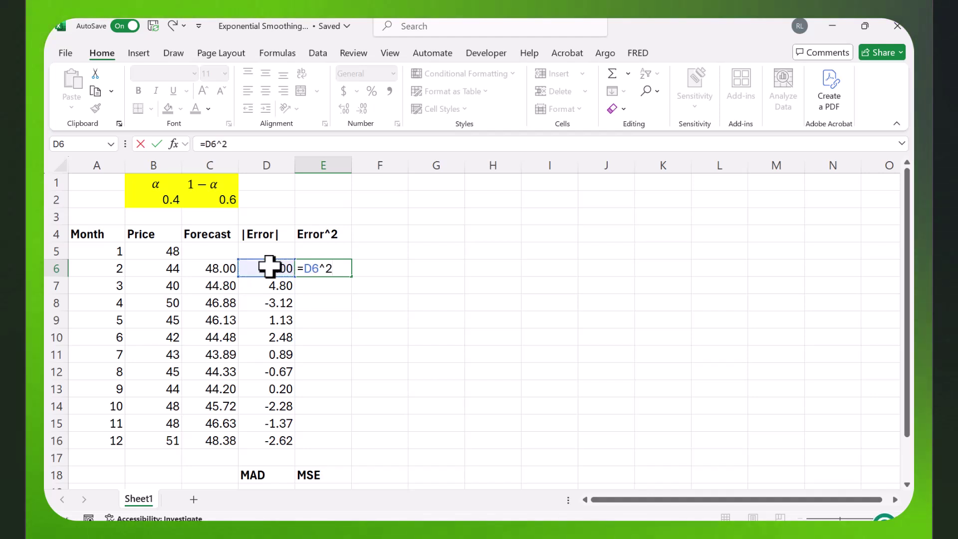
{"action": "key", "text": "Return"}
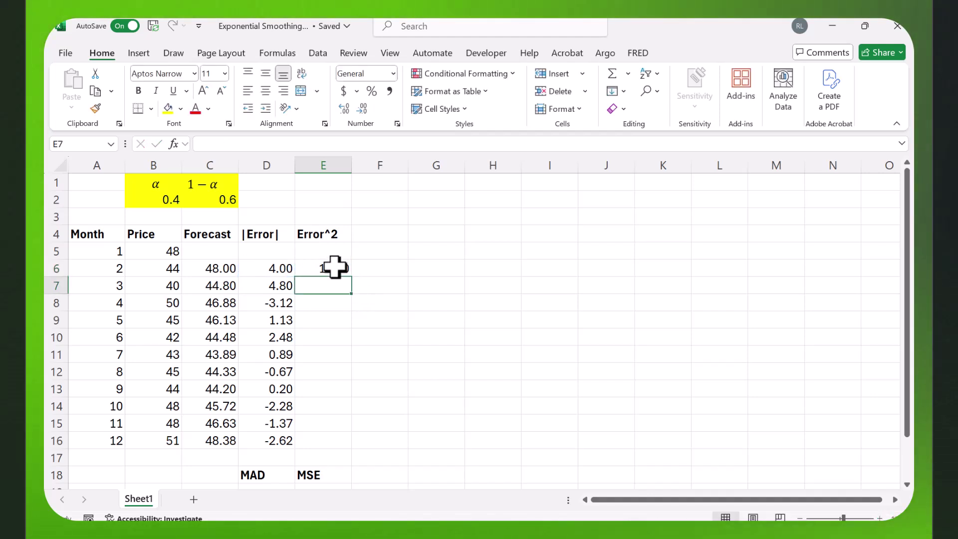
{"action": "left_click", "coordinate": [335, 267]}
{"action": "double_click", "coordinate": [352, 276]}
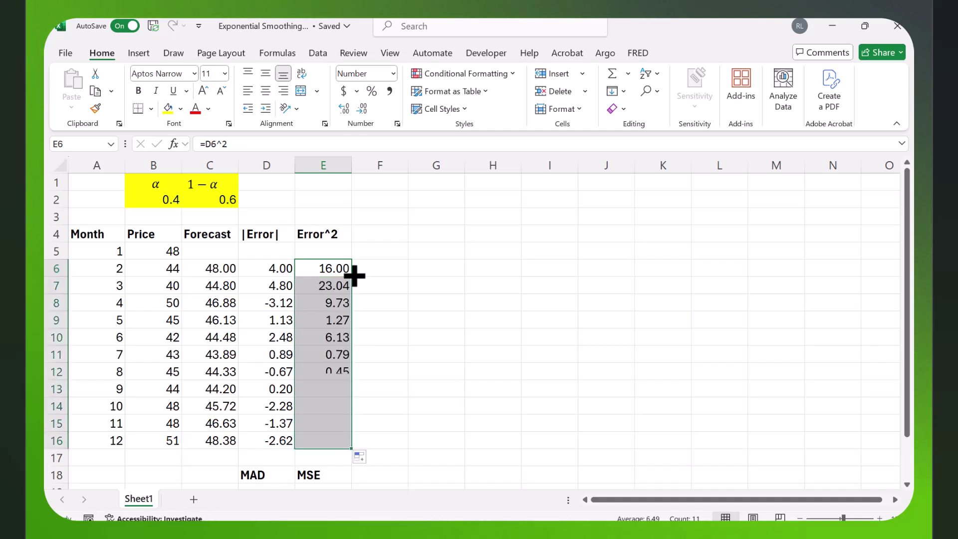
Calculate the MAD in cell D19 with =average(D6:D16)
{"action": "scroll", "coordinate": [380, 394], "scroll_direction": "down", "scroll_amount": 1}
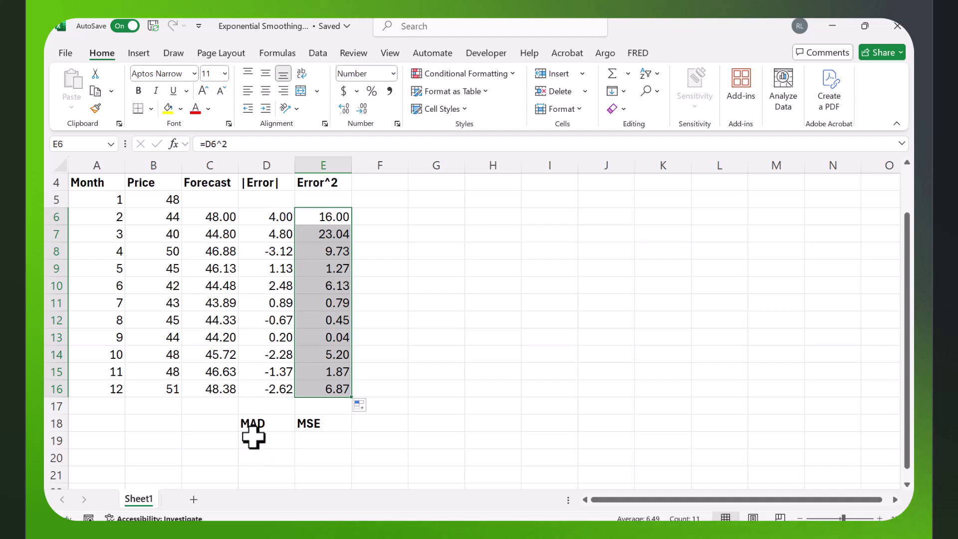
{"action": "left_click", "coordinate": [269, 441]}
{"action": "type", "text": "=ave"}
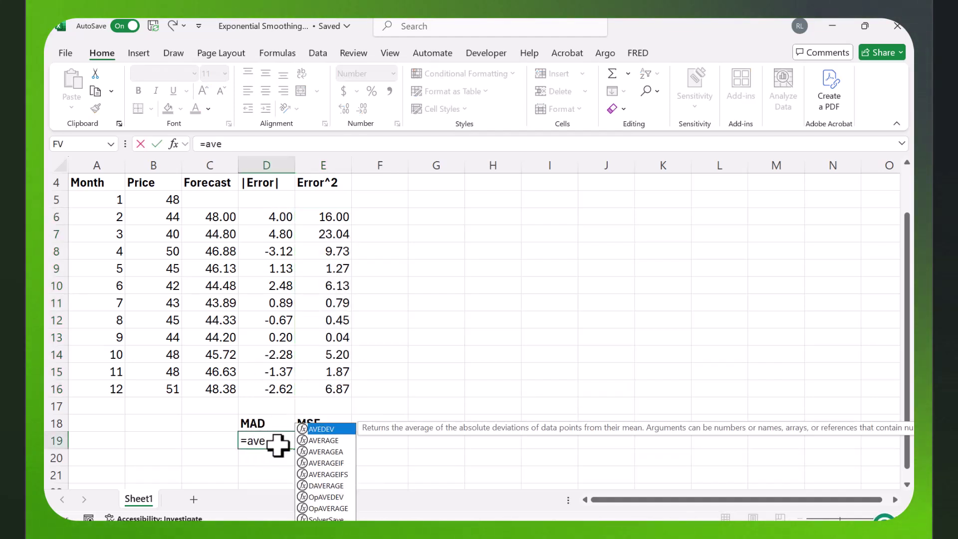
{"action": "type", "text": "rage("}
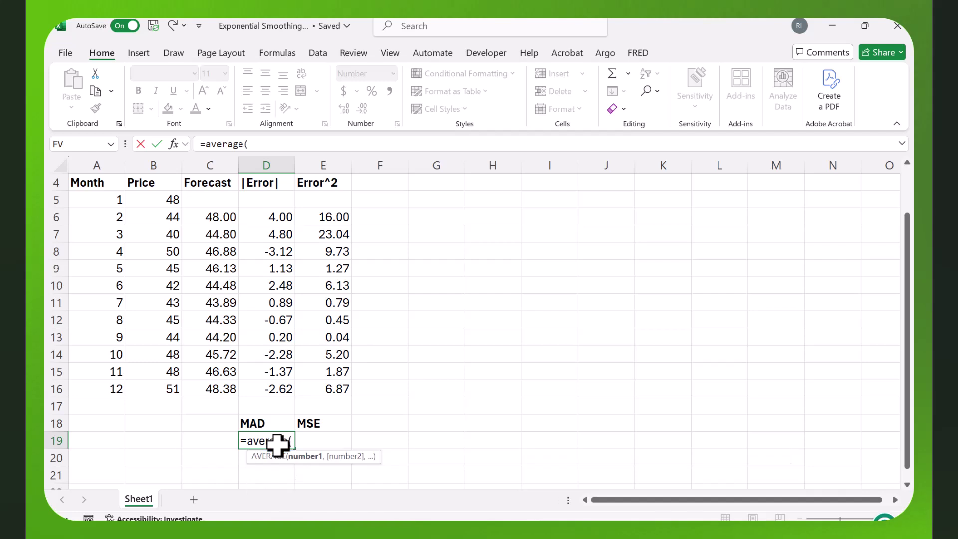
{"action": "left_click_drag", "start_coordinate": [289, 213], "coordinate": [283, 390]}
{"action": "type", "text": ")"}
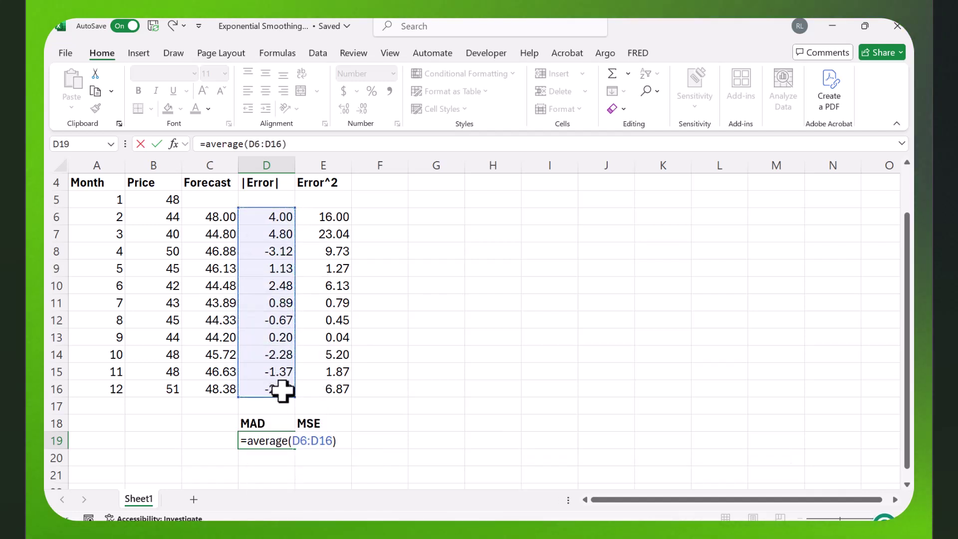
{"action": "key", "text": "Return"}
Calculate the MSE in cell E19 with =average(E6:E16)
{"action": "scroll", "coordinate": [482, 368], "scroll_direction": "up", "scroll_amount": 1}
{"action": "scroll", "coordinate": [413, 389], "scroll_direction": "down", "scroll_amount": 2}
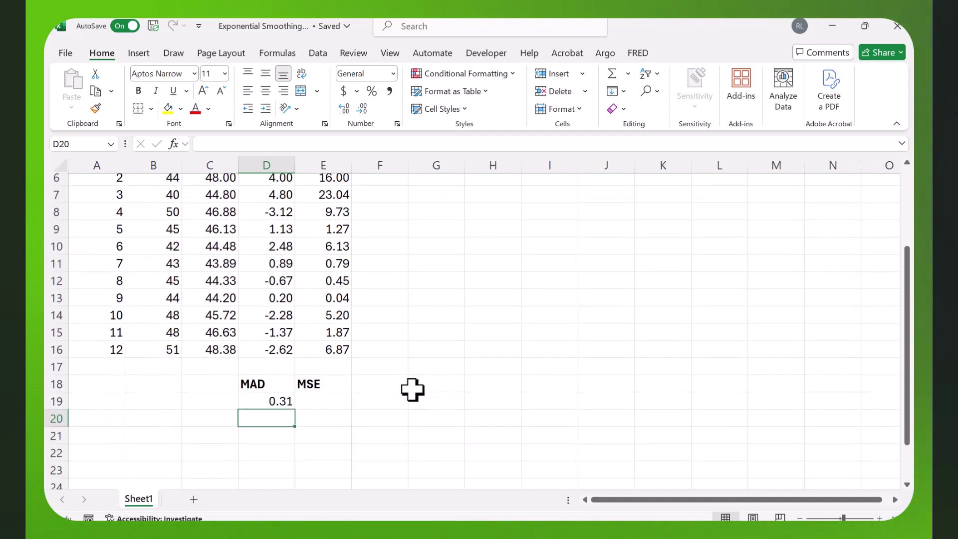
{"action": "left_click", "coordinate": [329, 393]}
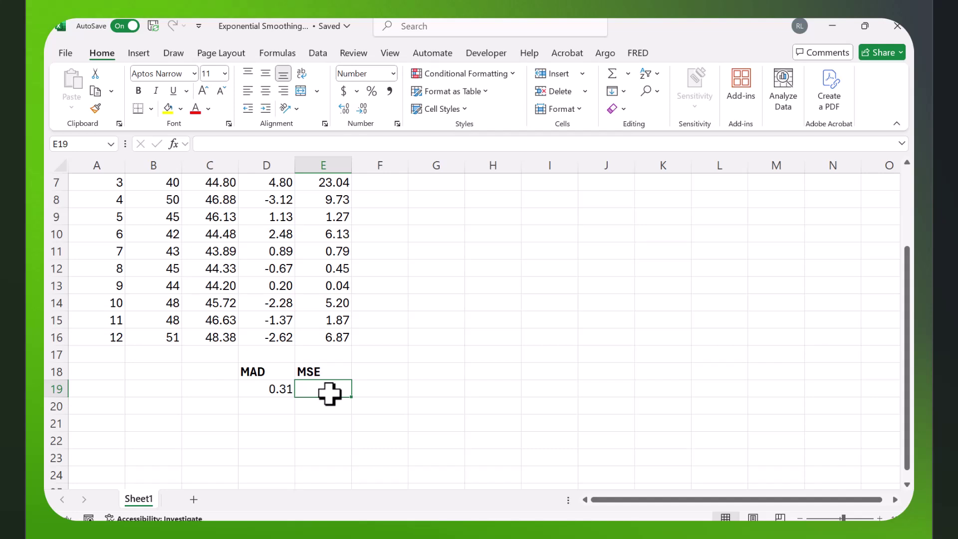
{"action": "type", "text": "=average("}
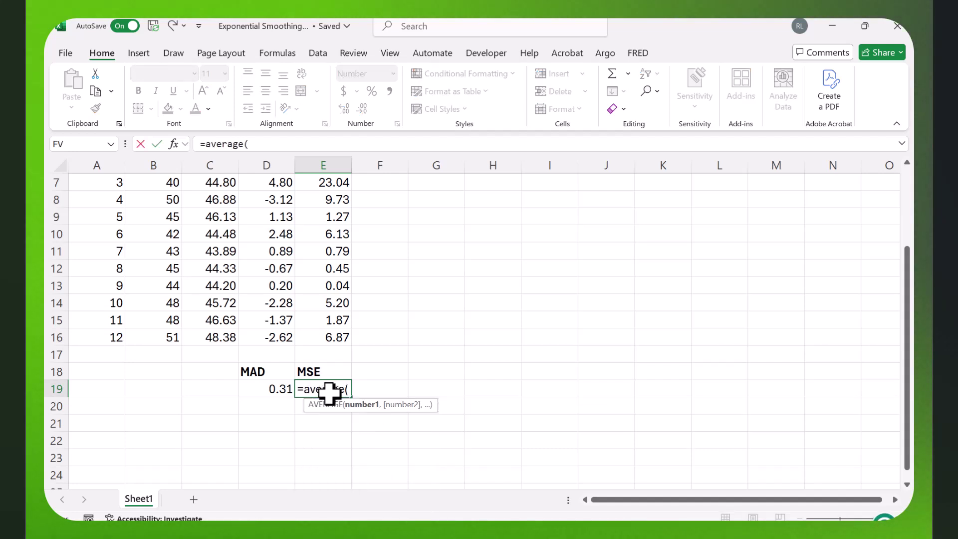
{"action": "scroll", "coordinate": [329, 393], "scroll_direction": "up", "scroll_amount": 2}
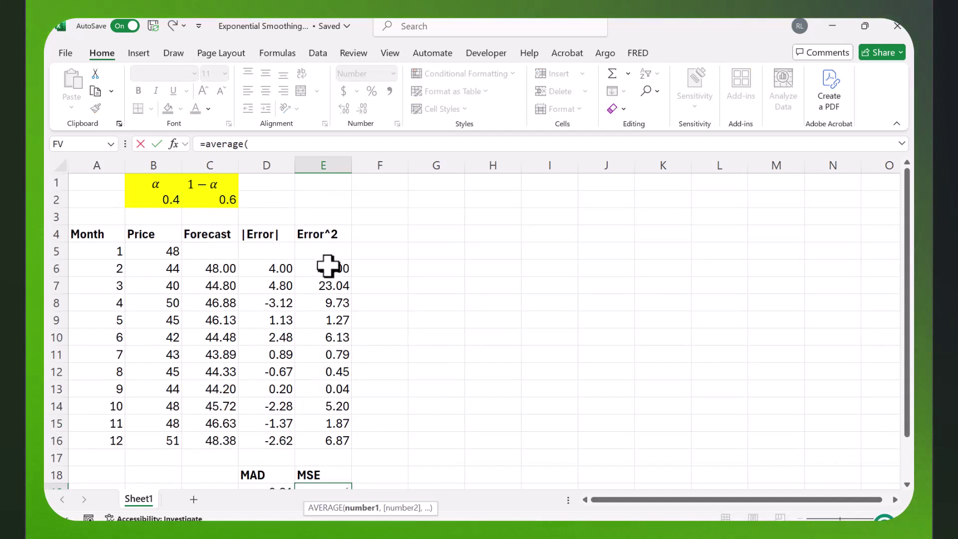
{"action": "left_click_drag", "start_coordinate": [328, 266], "coordinate": [336, 438]}
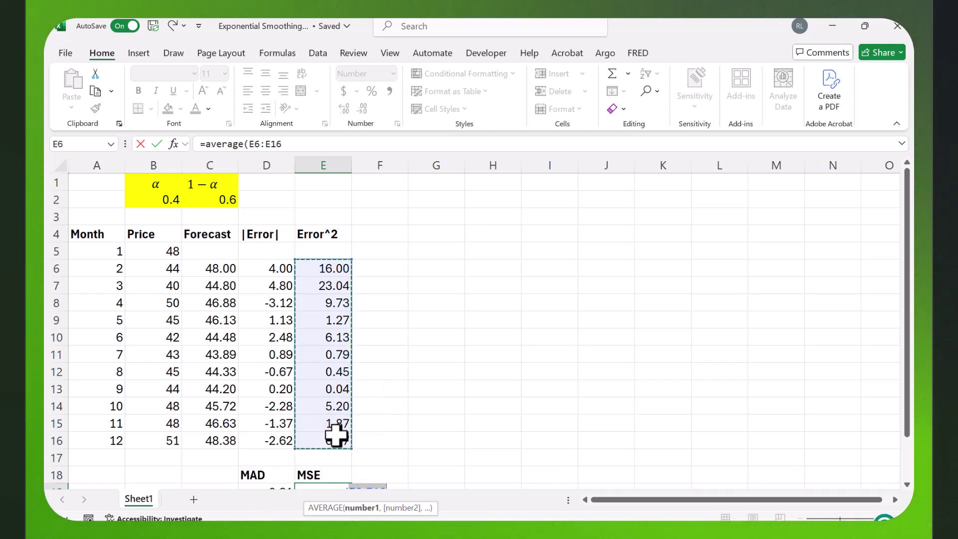
{"action": "key", "text": "Return"}
{"action": "scroll", "coordinate": [515, 422], "scroll_direction": "up", "scroll_amount": 1}
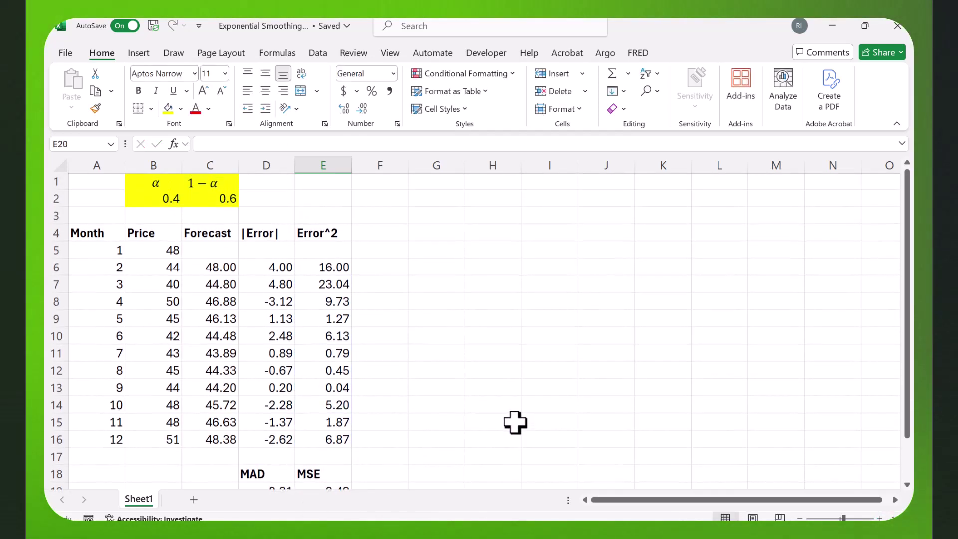
{"action": "scroll", "coordinate": [515, 422], "scroll_direction": "down", "scroll_amount": 1}
{"action": "scroll", "coordinate": [437, 387], "scroll_direction": "up", "scroll_amount": 1}
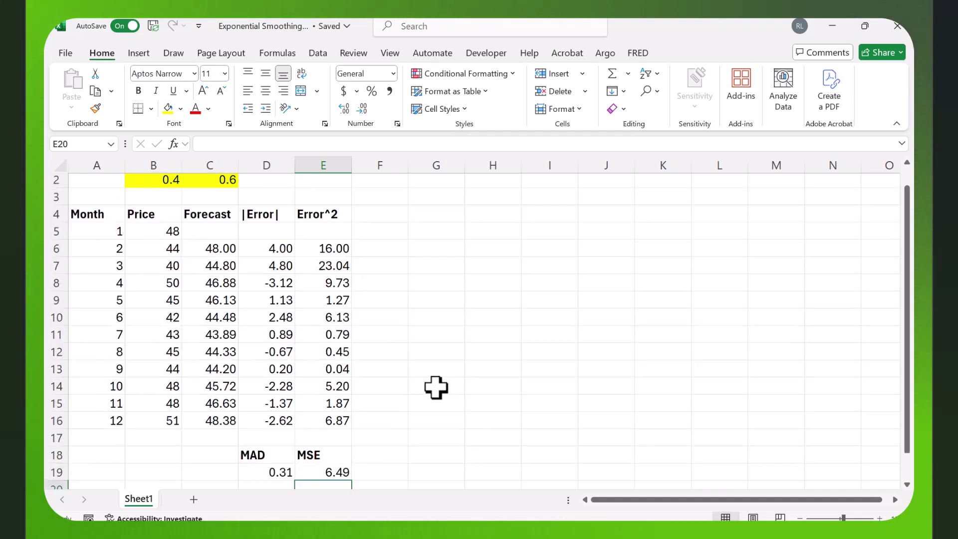
{"action": "scroll", "coordinate": [436, 387], "scroll_direction": "up", "scroll_amount": 1}
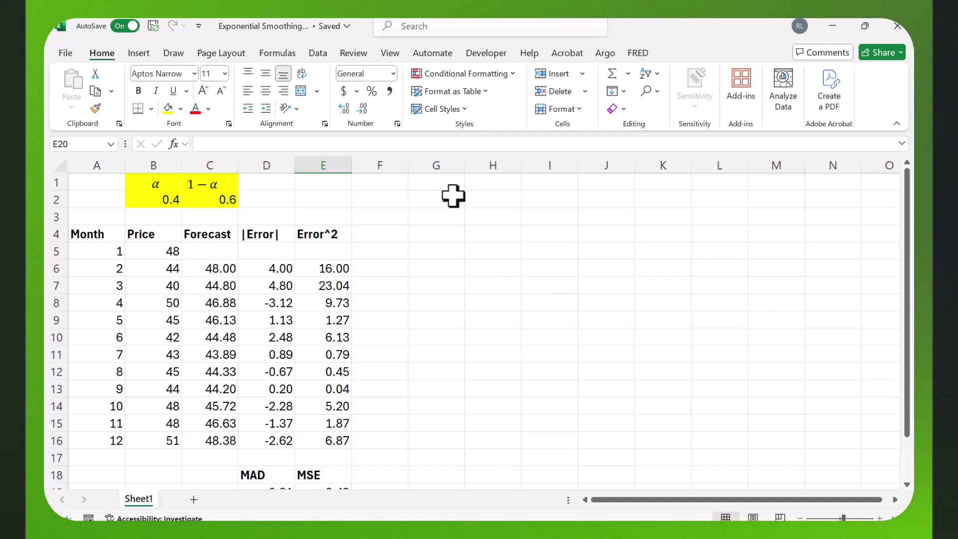
Check in the list of available Excel add-ins whether the Solver Add-in is enabled, and close the list without changes
{"action": "left_click", "coordinate": [317, 54]}
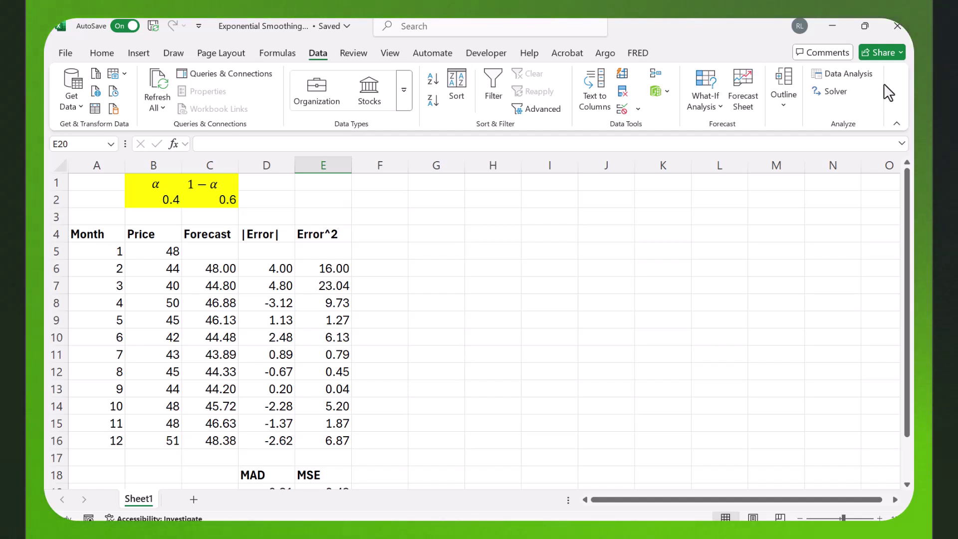
{"action": "left_click", "coordinate": [64, 53]}
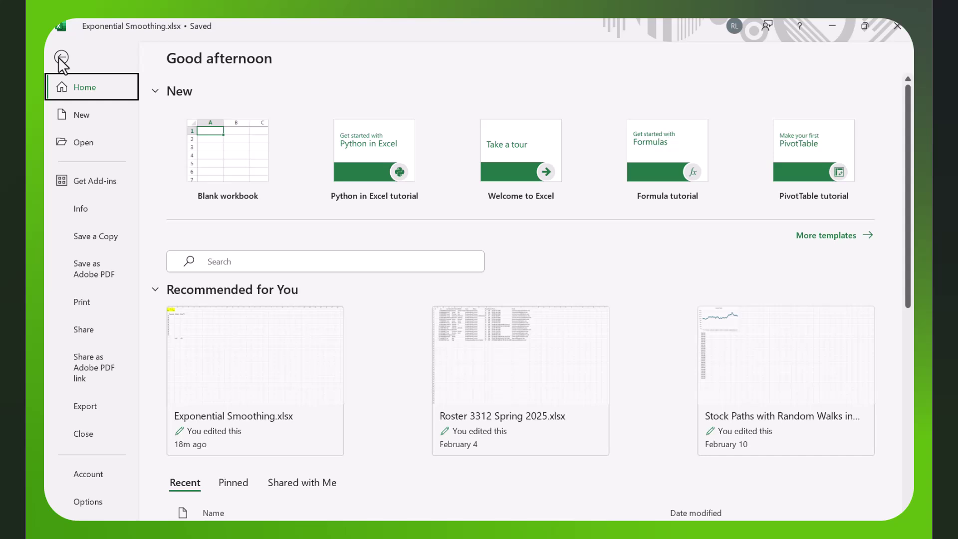
{"action": "left_click", "coordinate": [97, 505]}
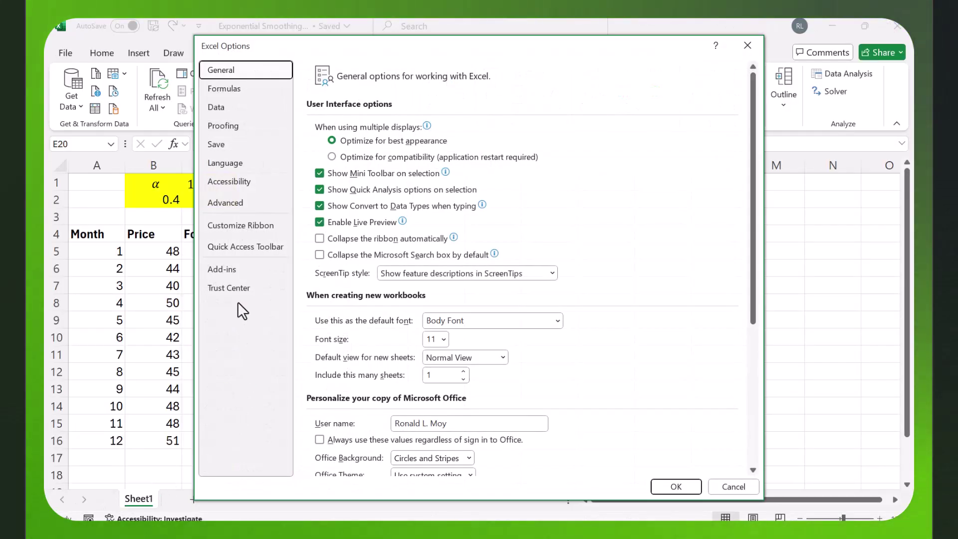
{"action": "left_click", "coordinate": [226, 270]}
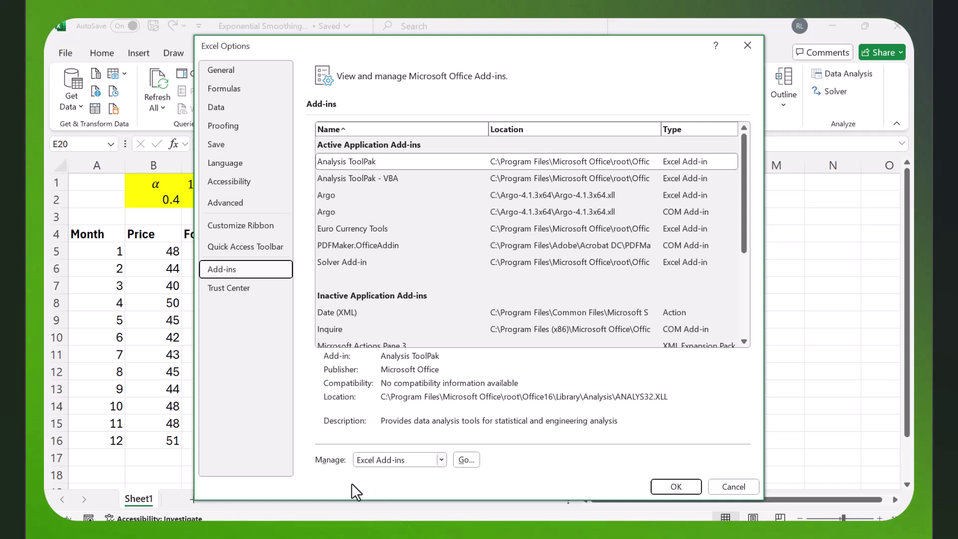
{"action": "left_click", "coordinate": [464, 459]}
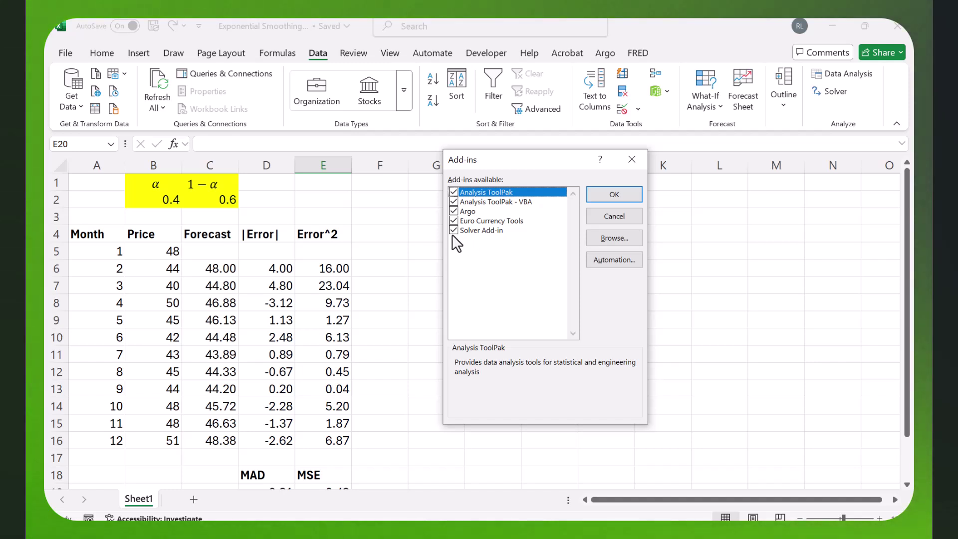
{"action": "left_click", "coordinate": [615, 217]}
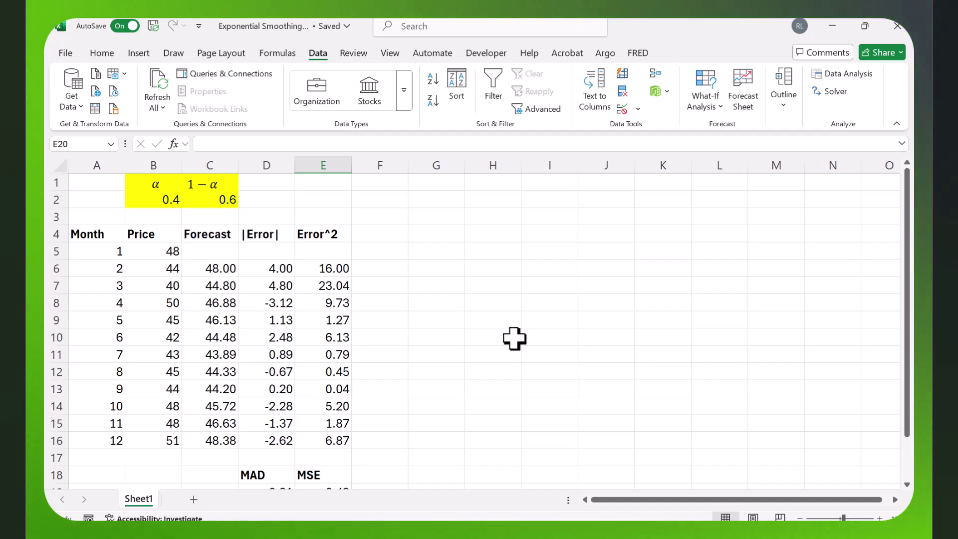
Set up Solver to minimise the MAD in cell D19 by changing the alpha value in cell B2
{"action": "scroll", "coordinate": [423, 306], "scroll_direction": "down", "scroll_amount": 1}
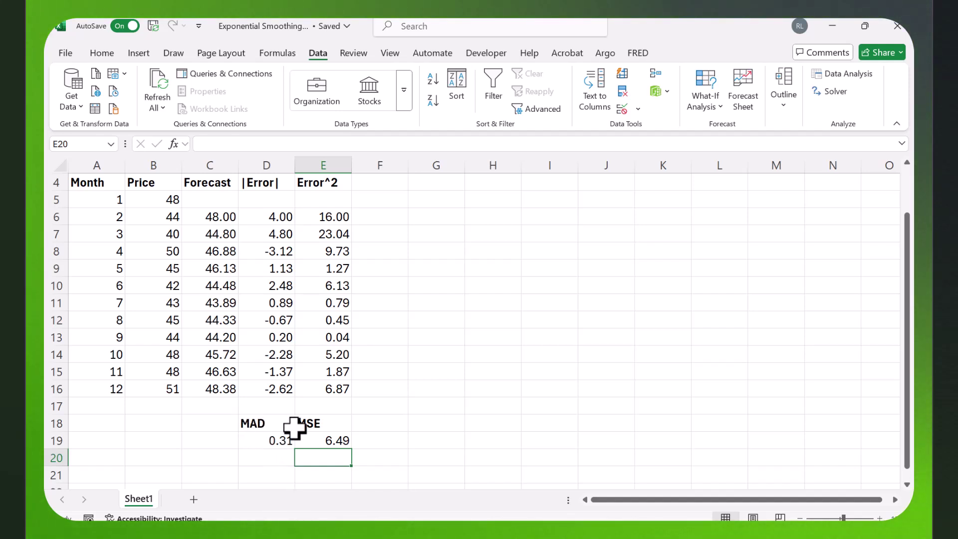
{"action": "scroll", "coordinate": [488, 381], "scroll_direction": "up", "scroll_amount": 1}
{"action": "left_click", "coordinate": [847, 96]}
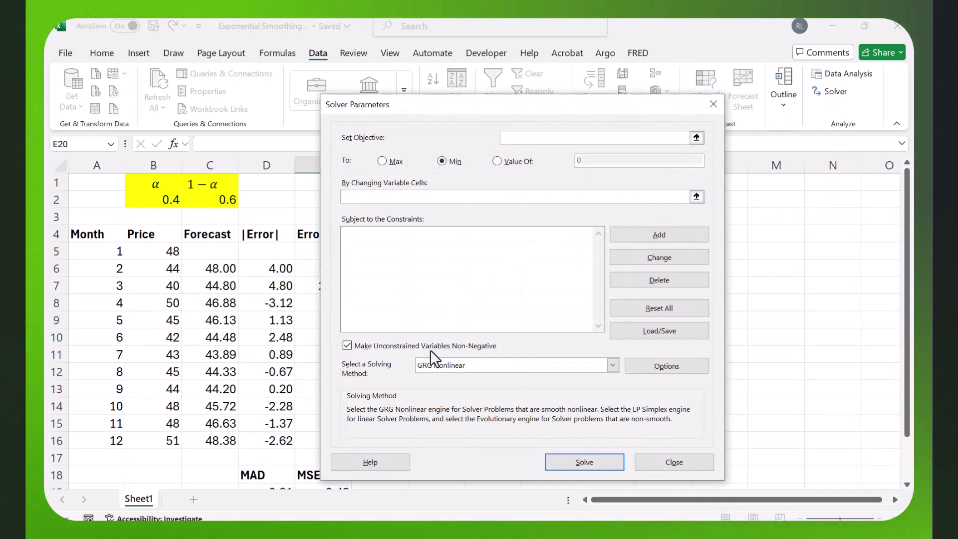
{"action": "scroll", "coordinate": [300, 349], "scroll_direction": "down", "scroll_amount": 1}
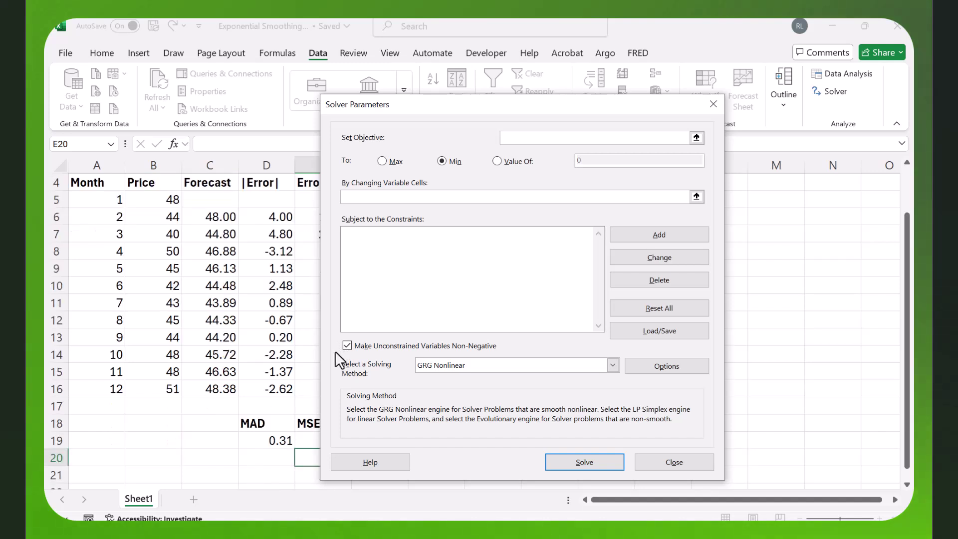
{"action": "left_click", "coordinate": [274, 440]}
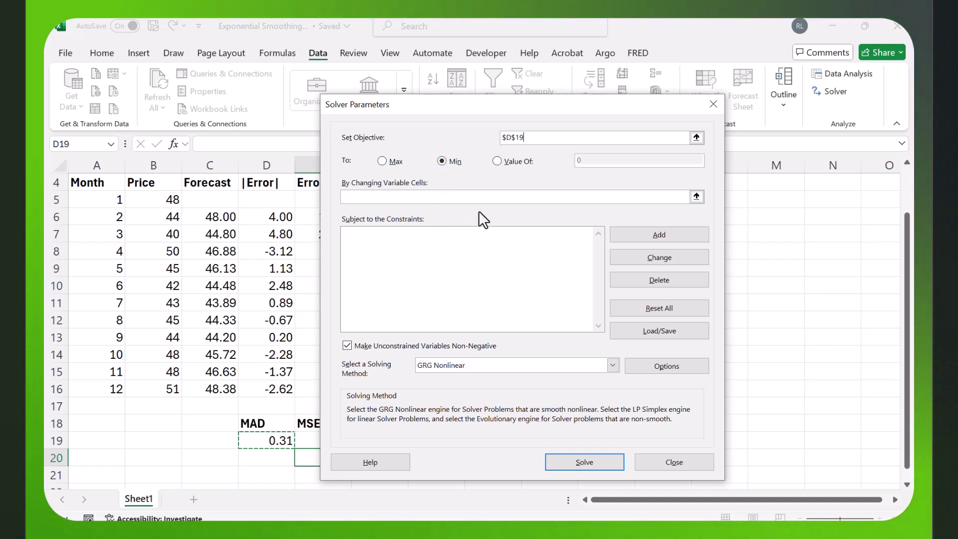
{"action": "left_click", "coordinate": [478, 197]}
{"action": "scroll", "coordinate": [222, 254], "scroll_direction": "up", "scroll_amount": 1}
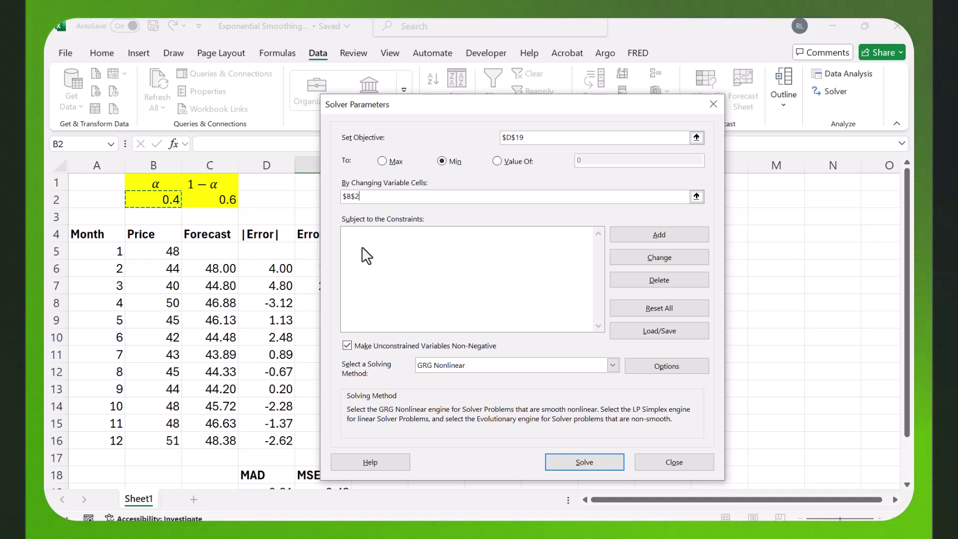
Add a Solver constraint that keeps cell B2 less than or equal to 1
{"action": "left_click", "coordinate": [663, 233]}
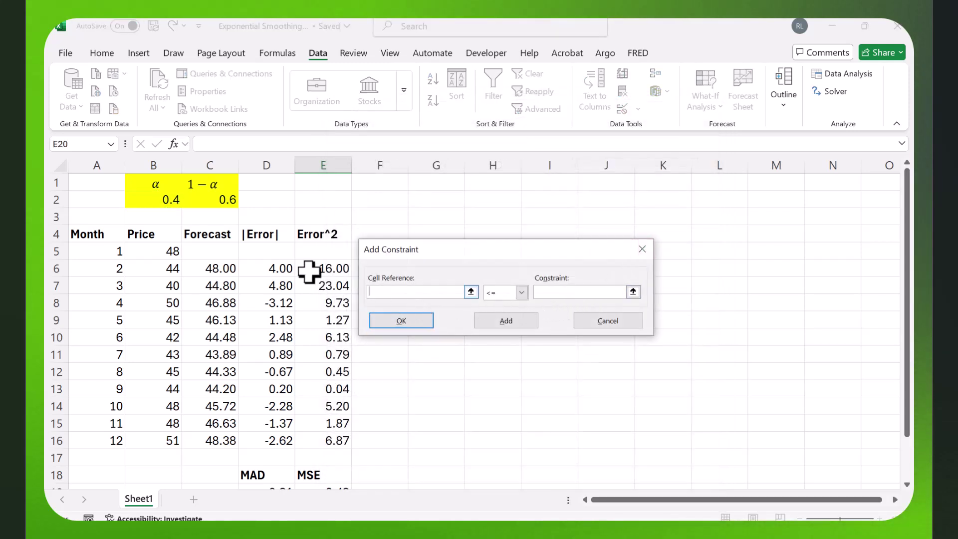
{"action": "left_click", "coordinate": [165, 200]}
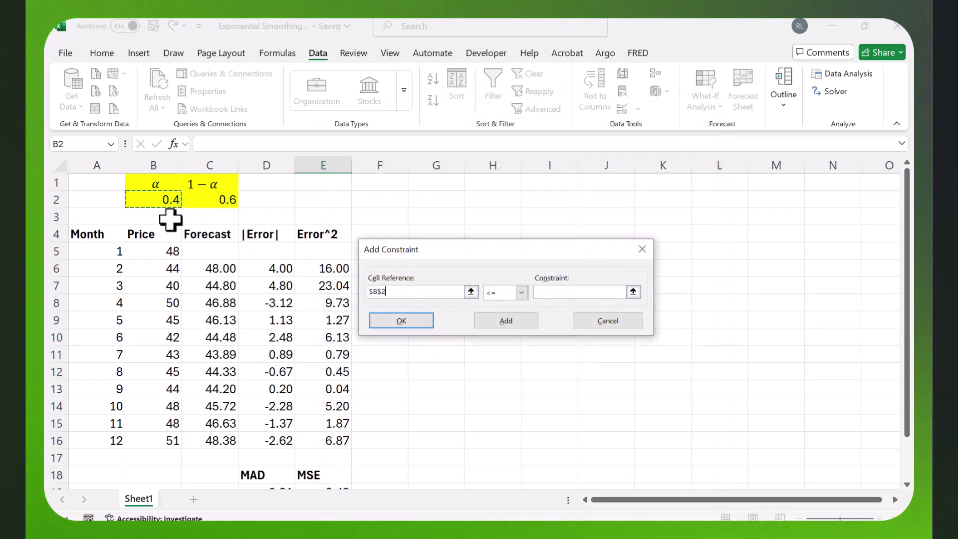
{"action": "left_click", "coordinate": [521, 292]}
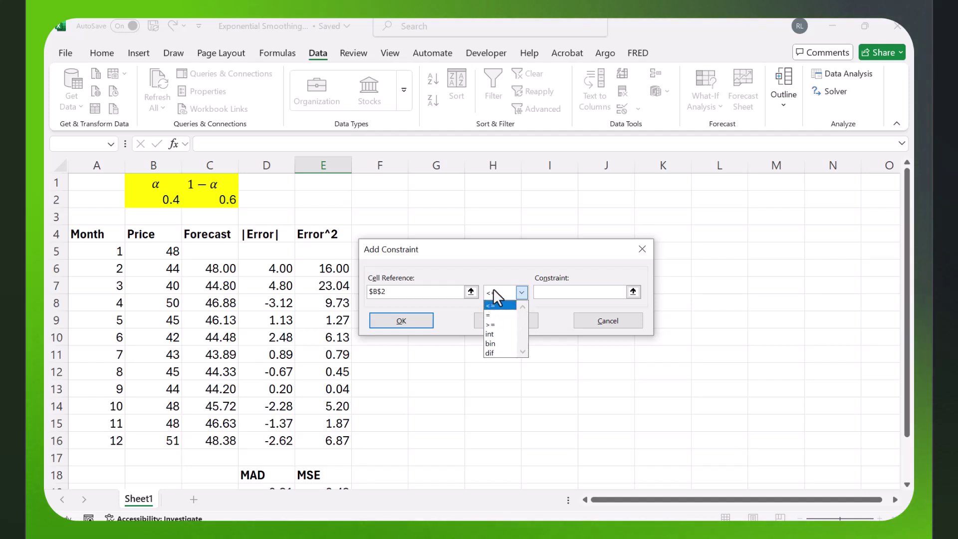
{"action": "left_click", "coordinate": [570, 293]}
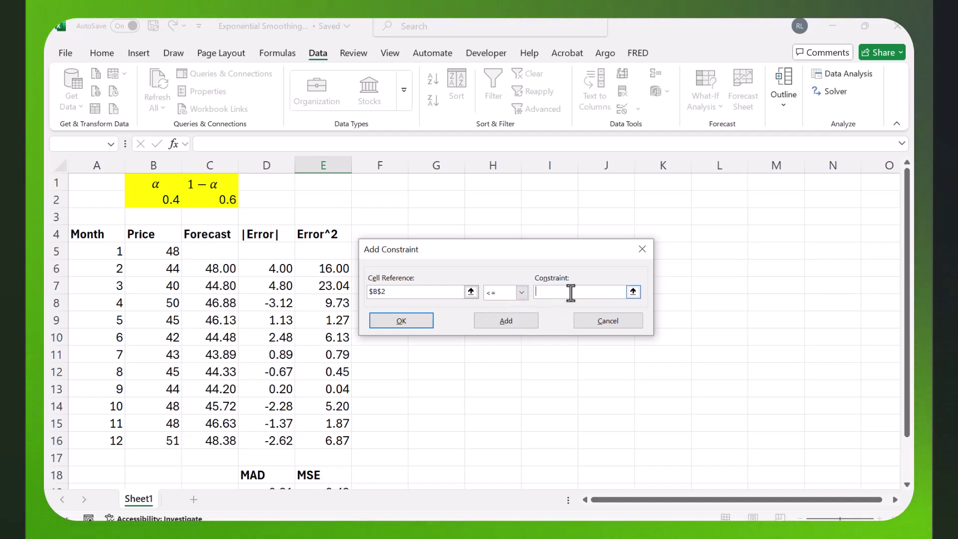
{"action": "type", "text": "1"}
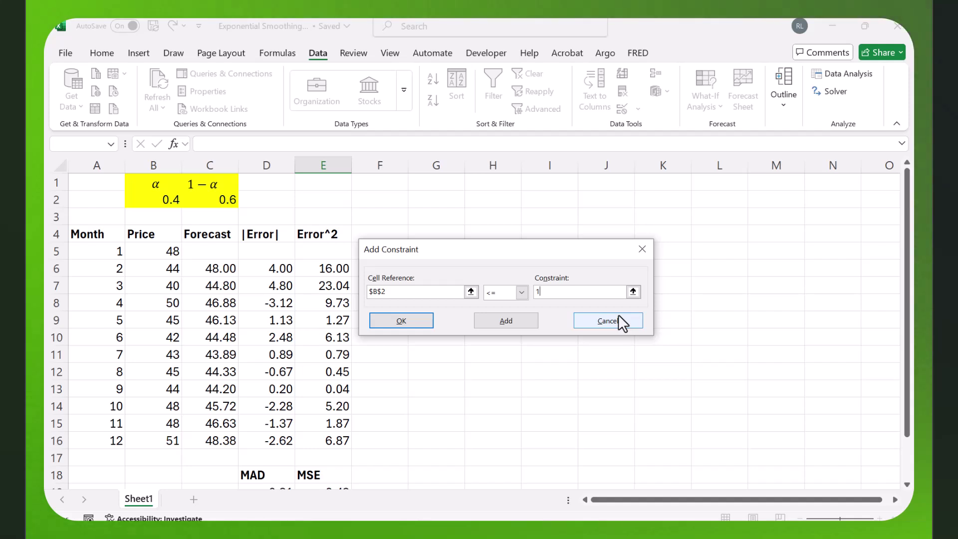
{"action": "left_click", "coordinate": [401, 321]}
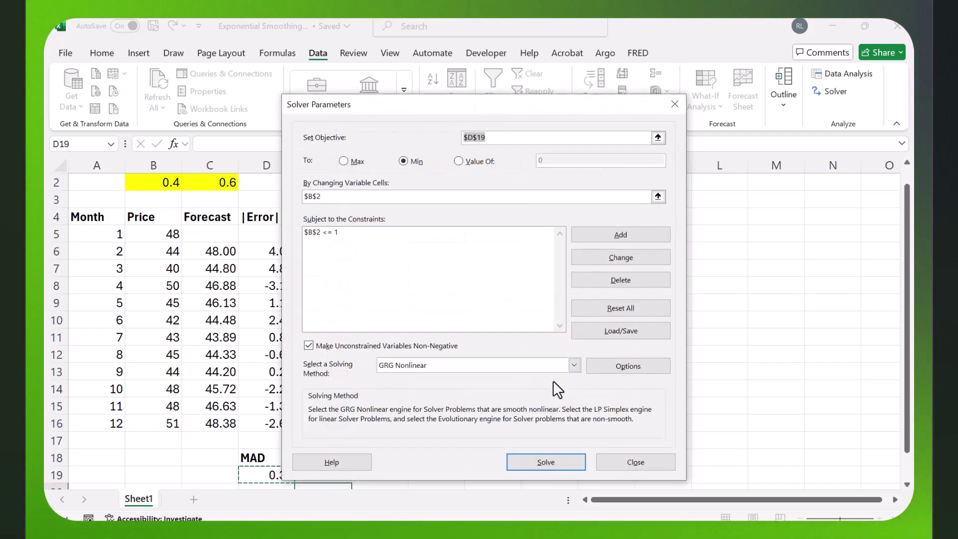
Solve the model with the GRG Nonlinear method and keep the Solver solution
{"action": "left_click_drag", "start_coordinate": [390, 105], "coordinate": [564, 91]}
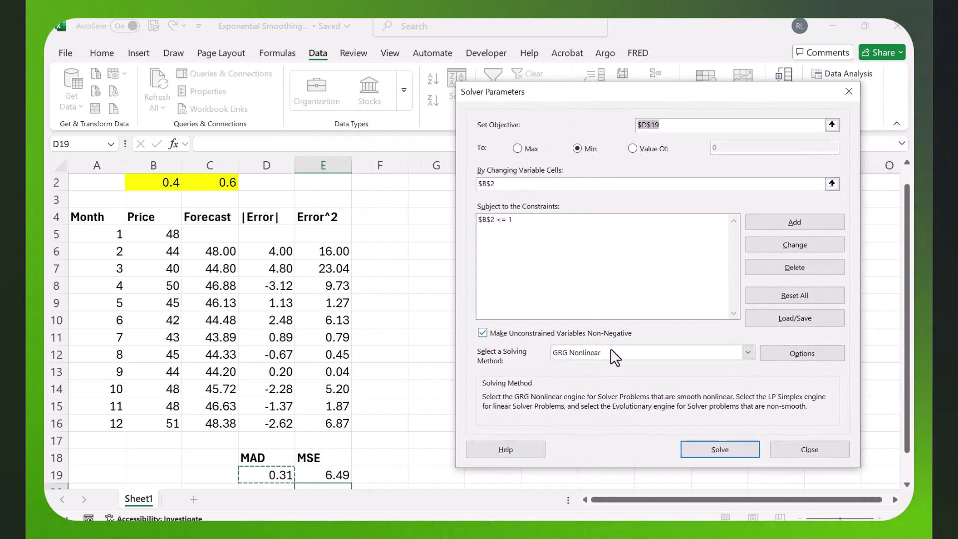
{"action": "left_click", "coordinate": [720, 448]}
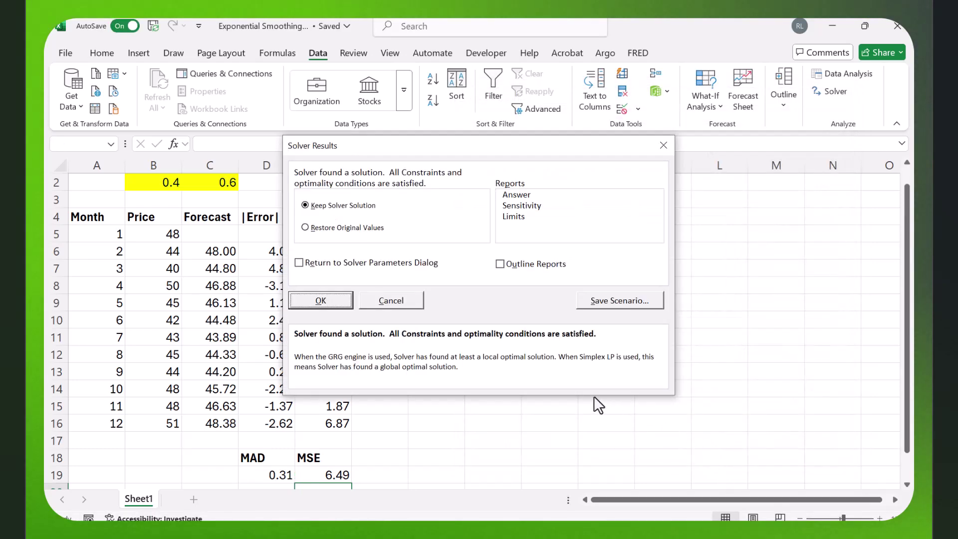
{"action": "left_click", "coordinate": [339, 302]}
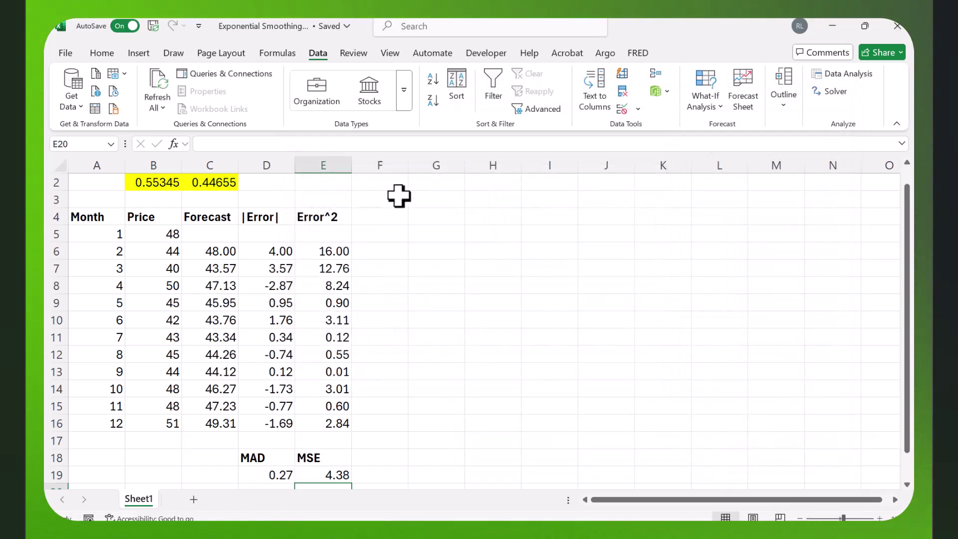
{"action": "scroll", "coordinate": [434, 259], "scroll_direction": "up", "scroll_amount": 1}
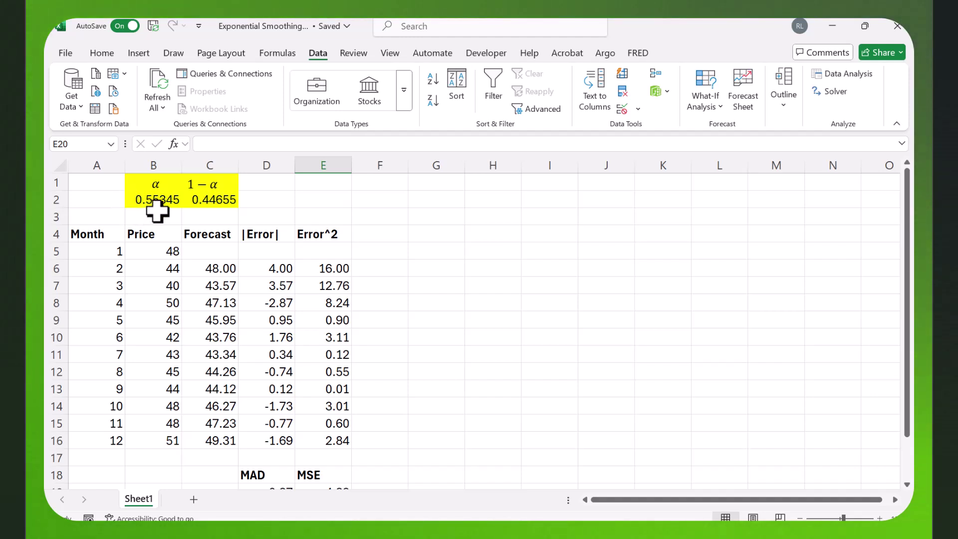
{"action": "scroll", "coordinate": [327, 307], "scroll_direction": "down", "scroll_amount": 1}
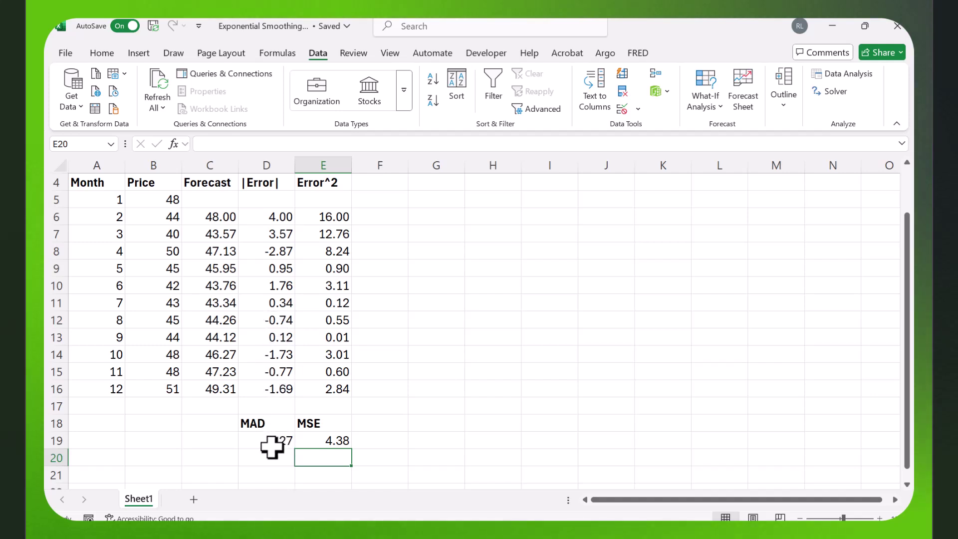
{"action": "scroll", "coordinate": [526, 421], "scroll_direction": "up", "scroll_amount": 1}
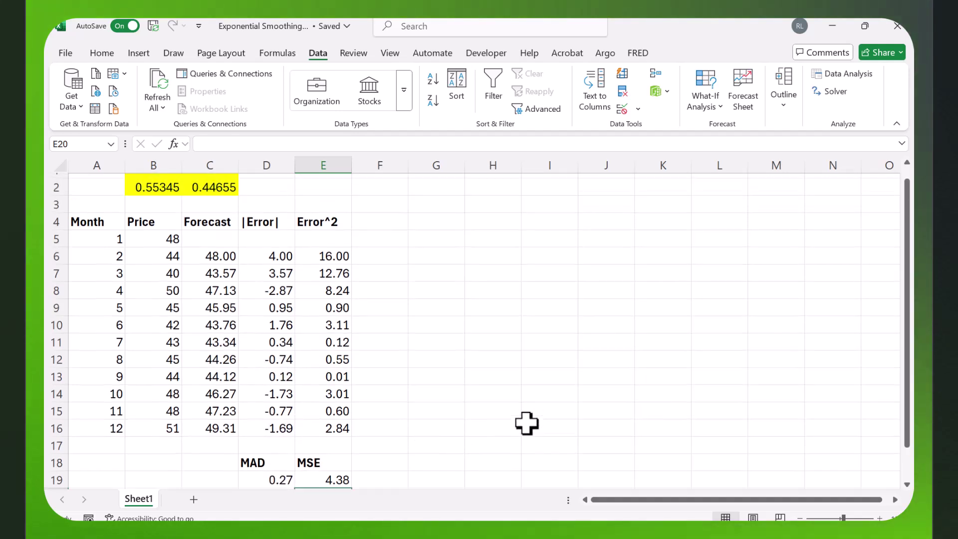
Change the Solver objective to minimise the MSE in cell E19, solve the model and keep the Solver solution
{"action": "scroll", "coordinate": [524, 425], "scroll_direction": "down", "scroll_amount": 1}
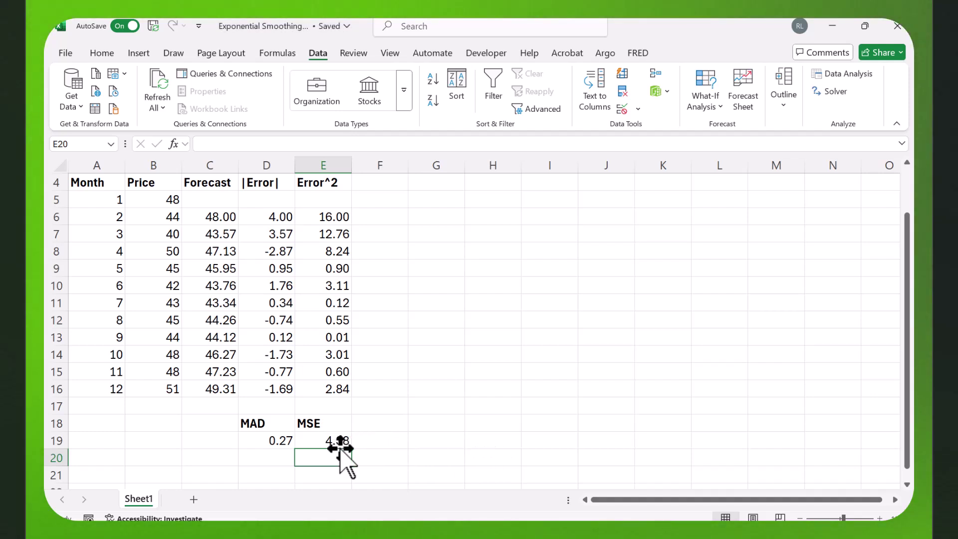
{"action": "scroll", "coordinate": [497, 405], "scroll_direction": "up", "scroll_amount": 1}
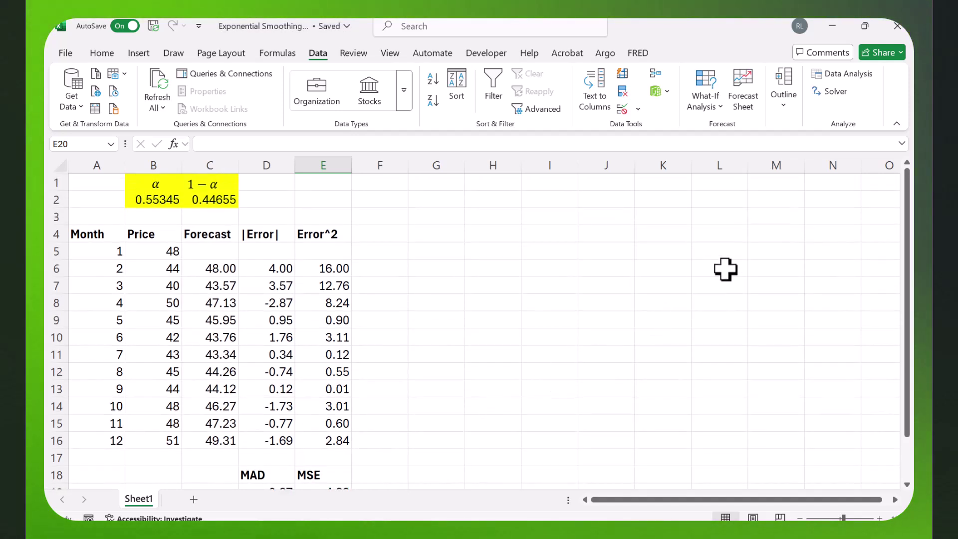
{"action": "left_click", "coordinate": [834, 92]}
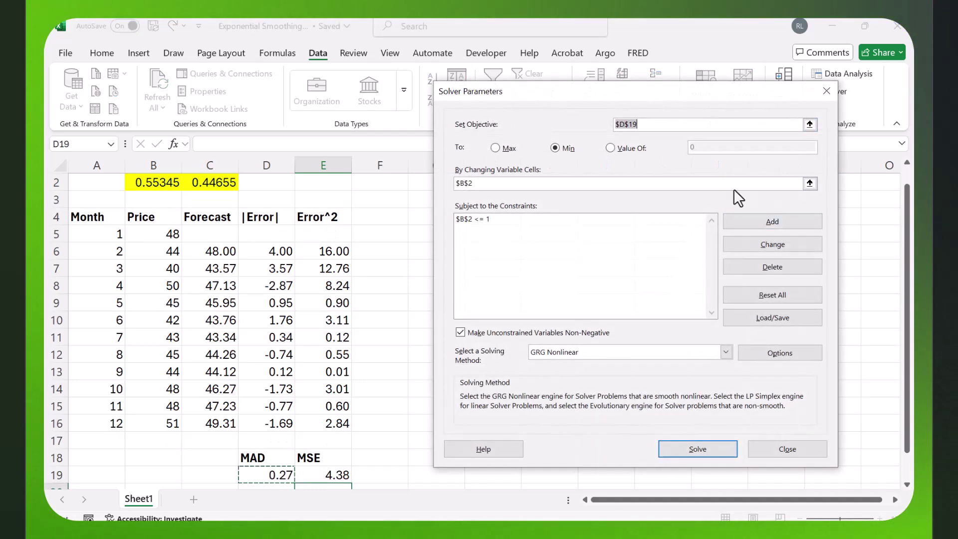
{"action": "left_click", "coordinate": [662, 127]}
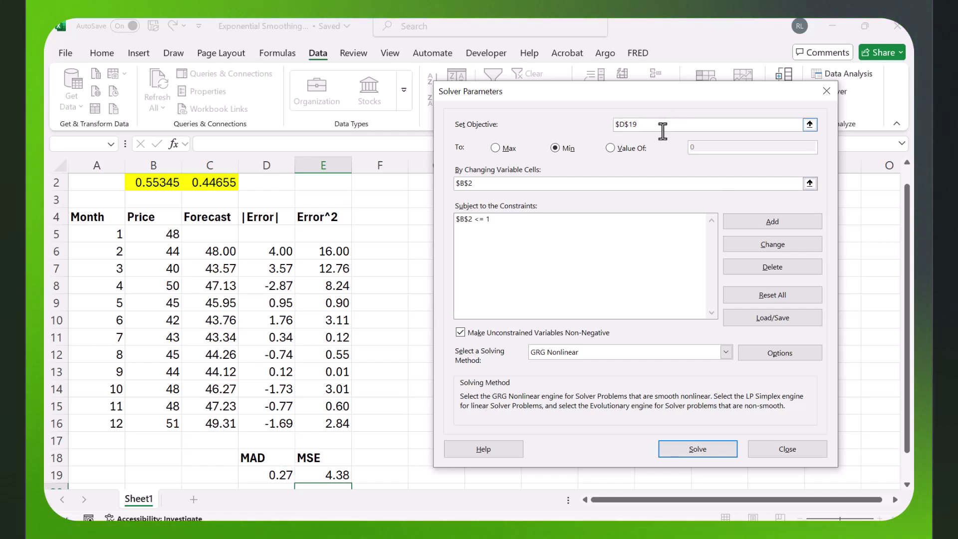
{"action": "key", "text": "BackSpace"}
{"action": "key", "text": "BackSpace"}
{"action": "key", "text": "BackSpace"}
{"action": "key", "text": "BackSpace"}
{"action": "key", "text": "BackSpace"}
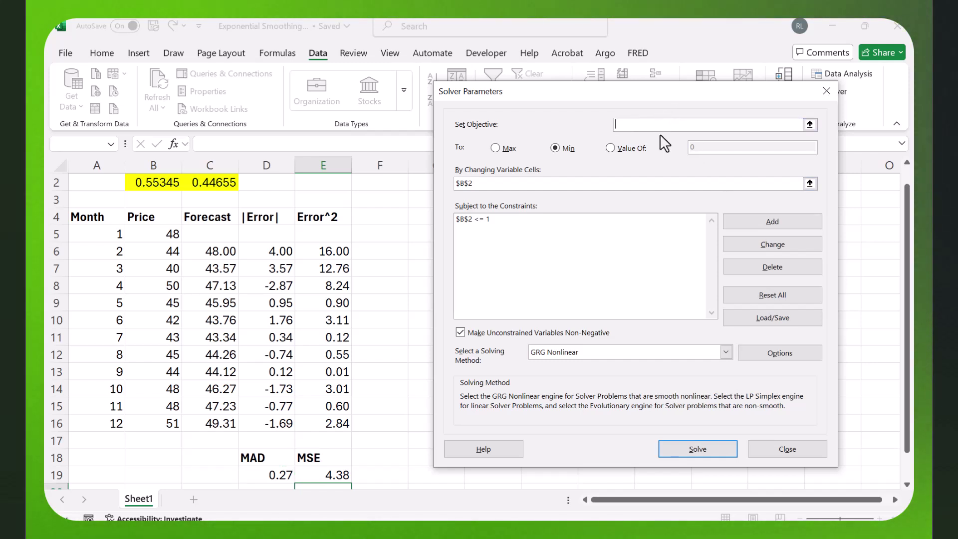
{"action": "left_click", "coordinate": [336, 475]}
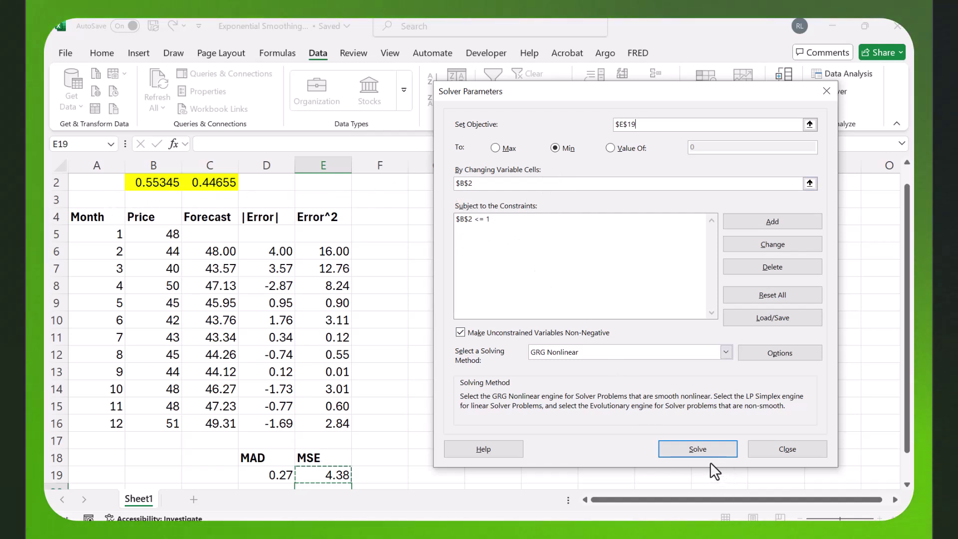
{"action": "left_click", "coordinate": [698, 447]}
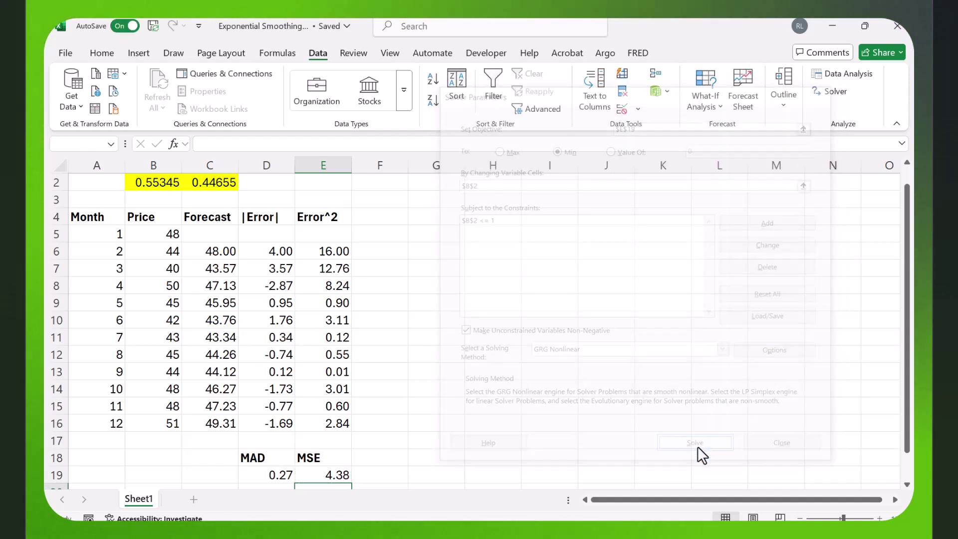
{"action": "left_click", "coordinate": [331, 300]}
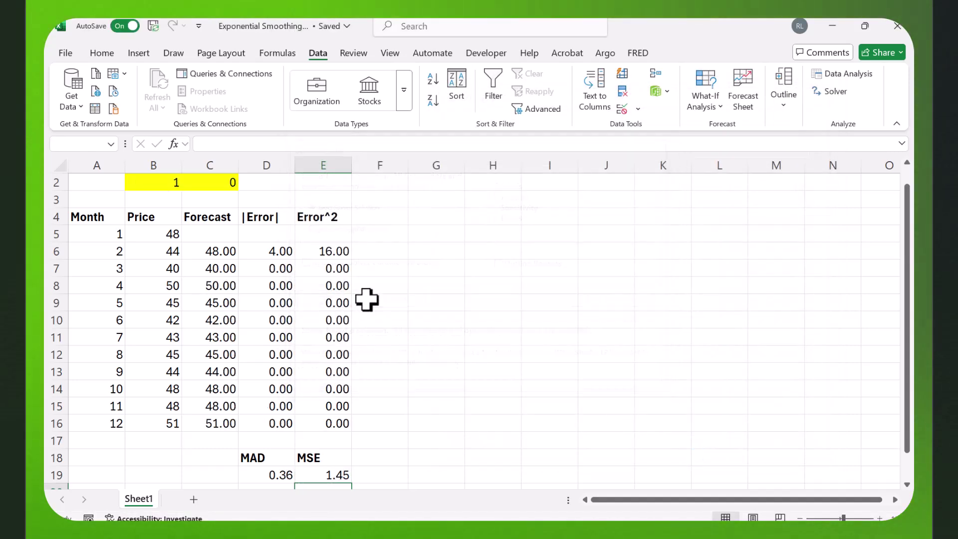
Compare the solved alpha in cell B2 with the forecast errors, the MAD and the MSE formula in cell E19
{"action": "scroll", "coordinate": [518, 269], "scroll_direction": "up", "scroll_amount": 1}
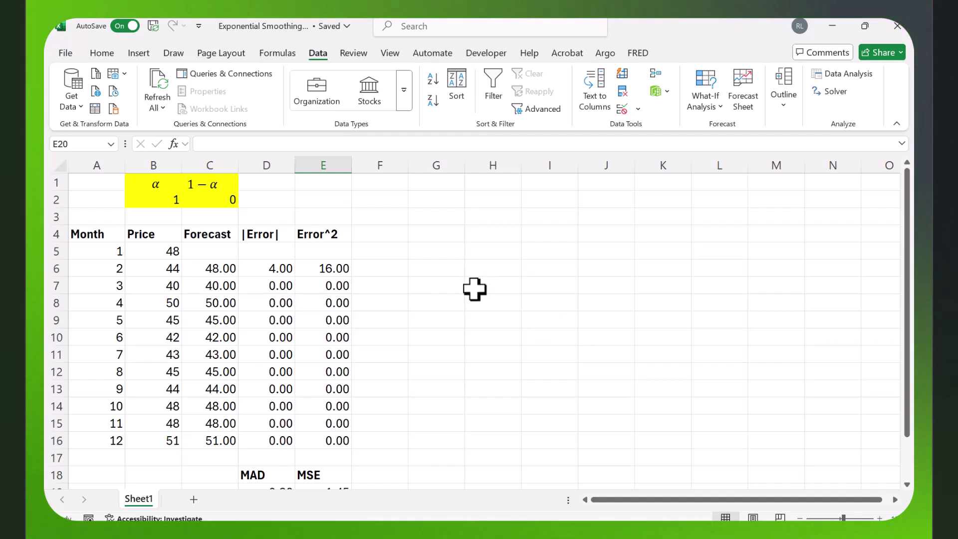
{"action": "scroll", "coordinate": [474, 295], "scroll_direction": "down", "scroll_amount": 1}
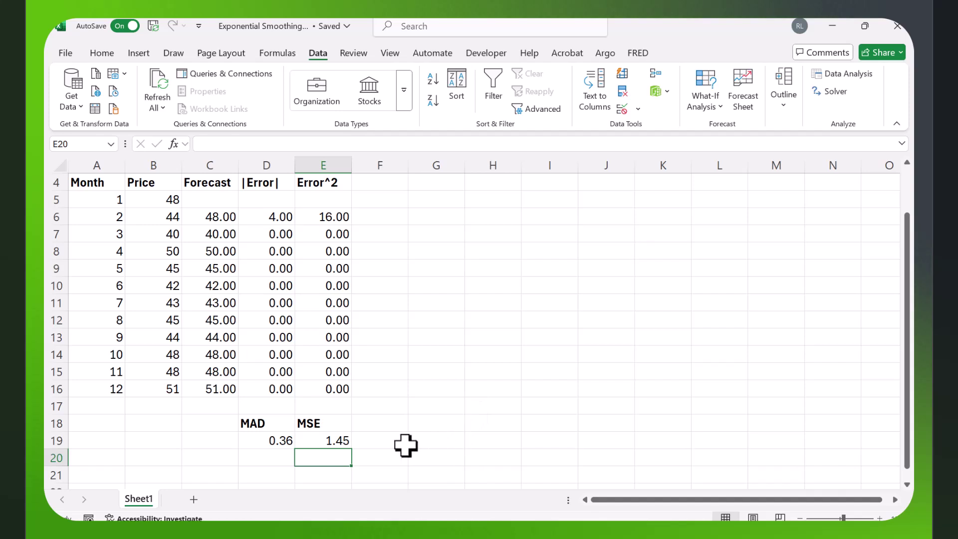
{"action": "left_click", "coordinate": [341, 442]}
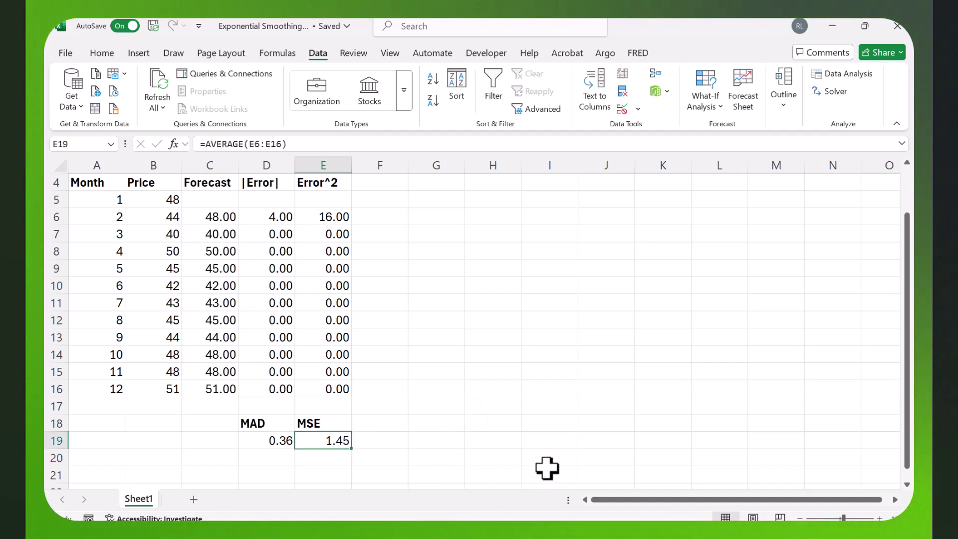
{"action": "scroll", "coordinate": [547, 449], "scroll_direction": "up", "scroll_amount": 1}
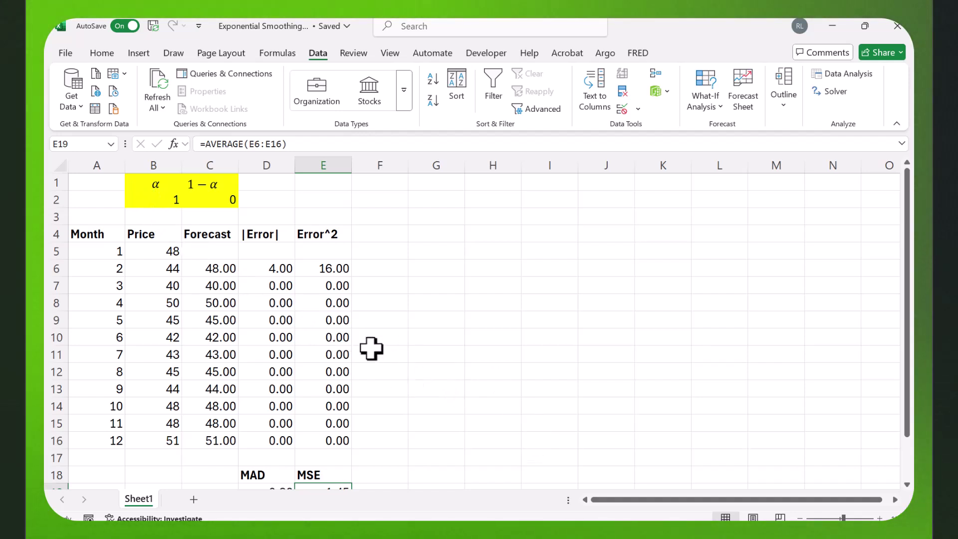
{"action": "scroll", "coordinate": [357, 450], "scroll_direction": "down", "scroll_amount": 1}
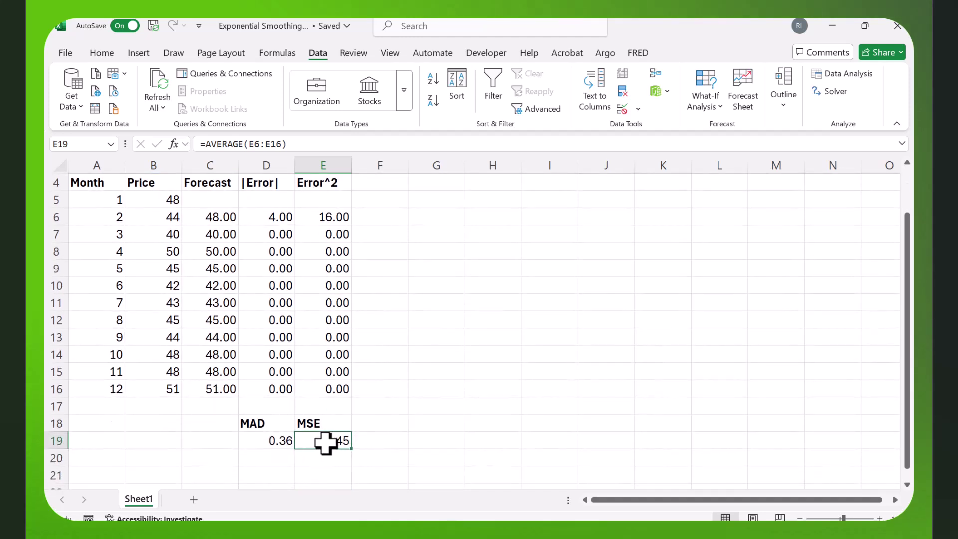